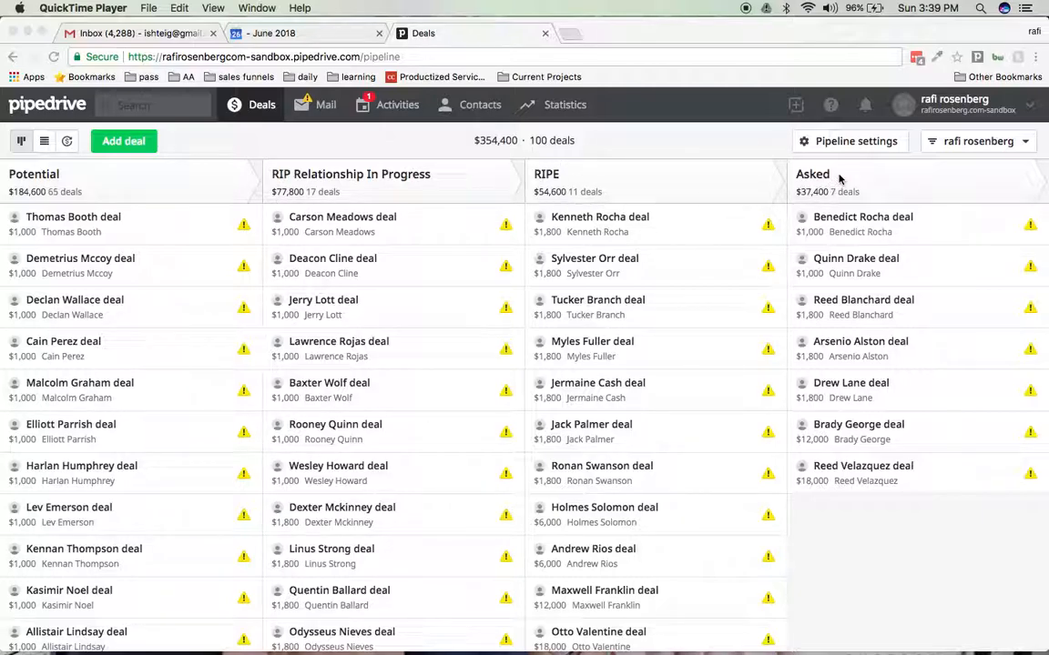
# - Look through the deals listed in the Potential, RIP Relationship In Progress, RIPE and Asked stages of the pipeline
pyautogui.scroll(-1, 846, 557)
pyautogui.scroll(1, 847, 557)
pyautogui.scroll(-1, 835, 559)
pyautogui.scroll(-5, 835, 558)
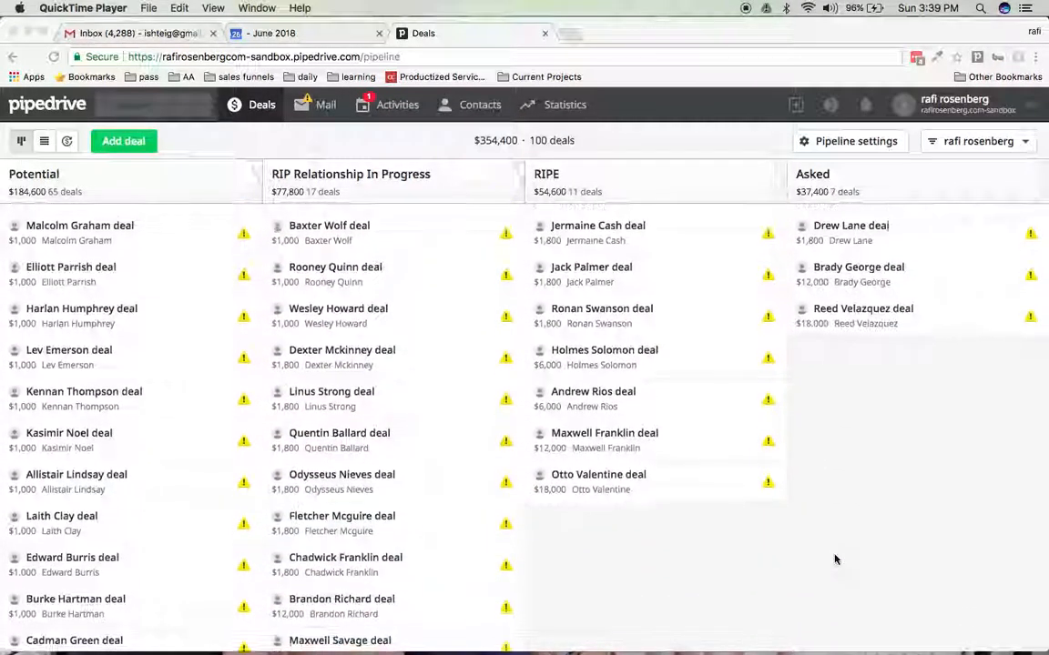
pyautogui.scroll(-10, 835, 558)
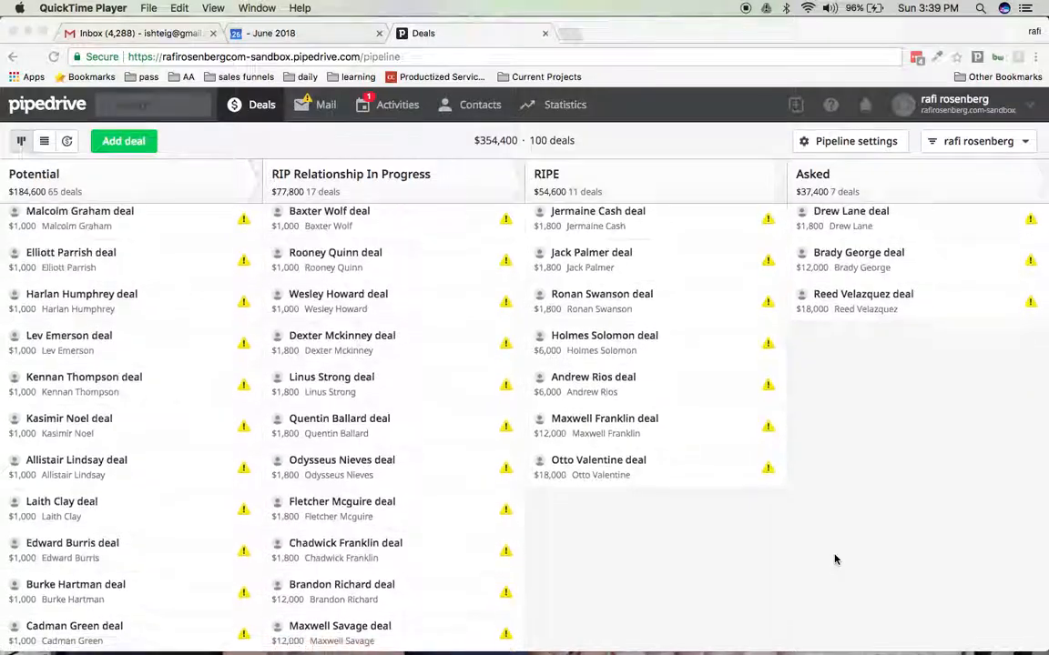
pyautogui.scroll(-13, 835, 558)
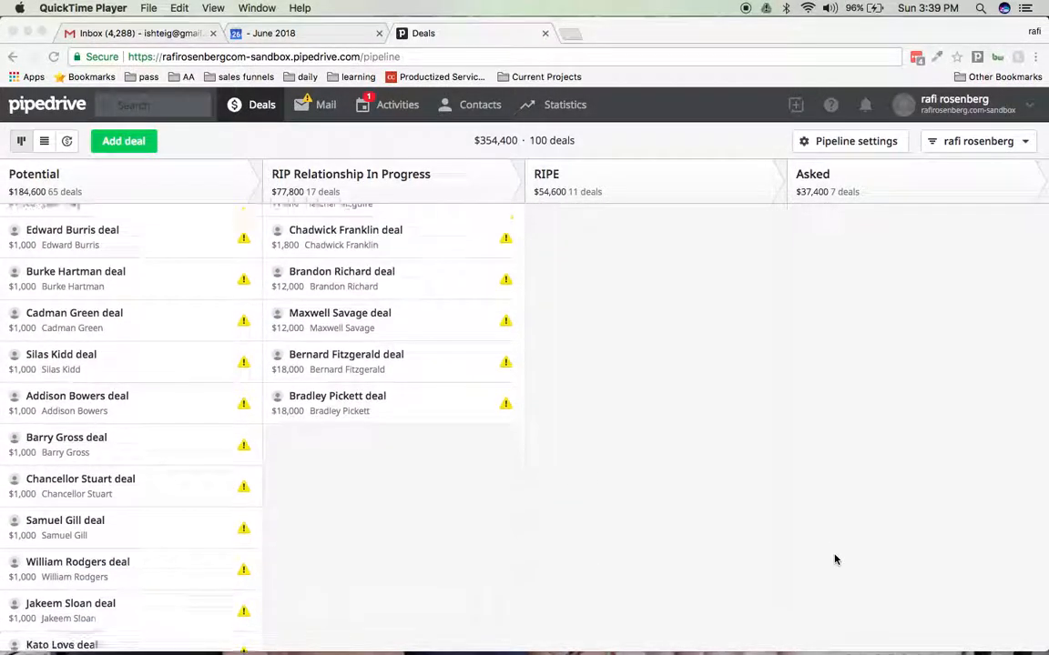
pyautogui.scroll(-14, 835, 559)
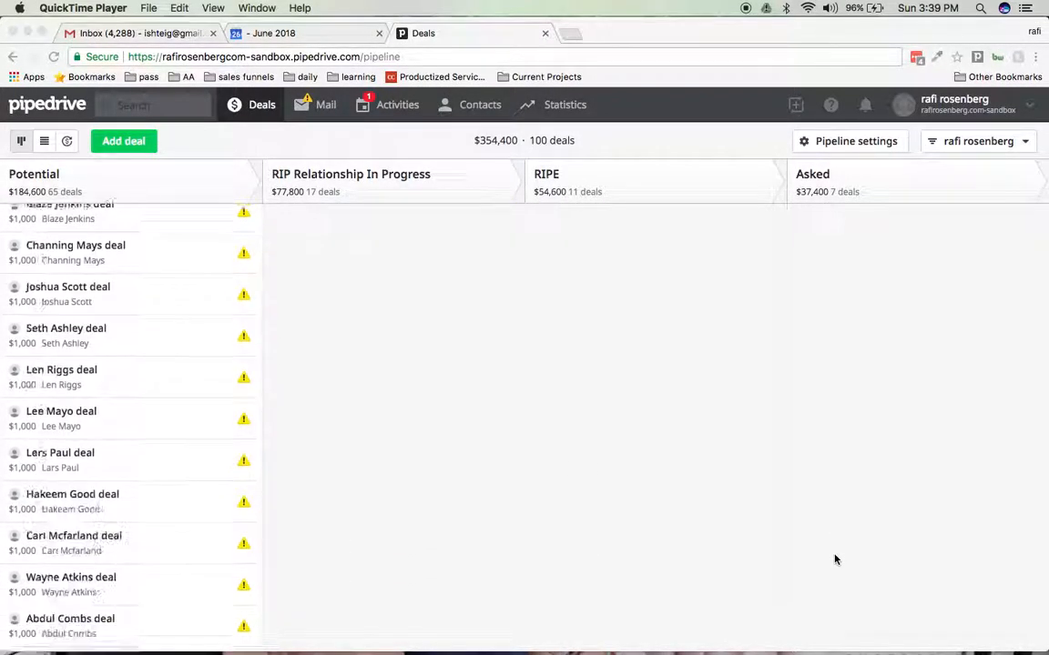
pyautogui.scroll(20, 835, 559)
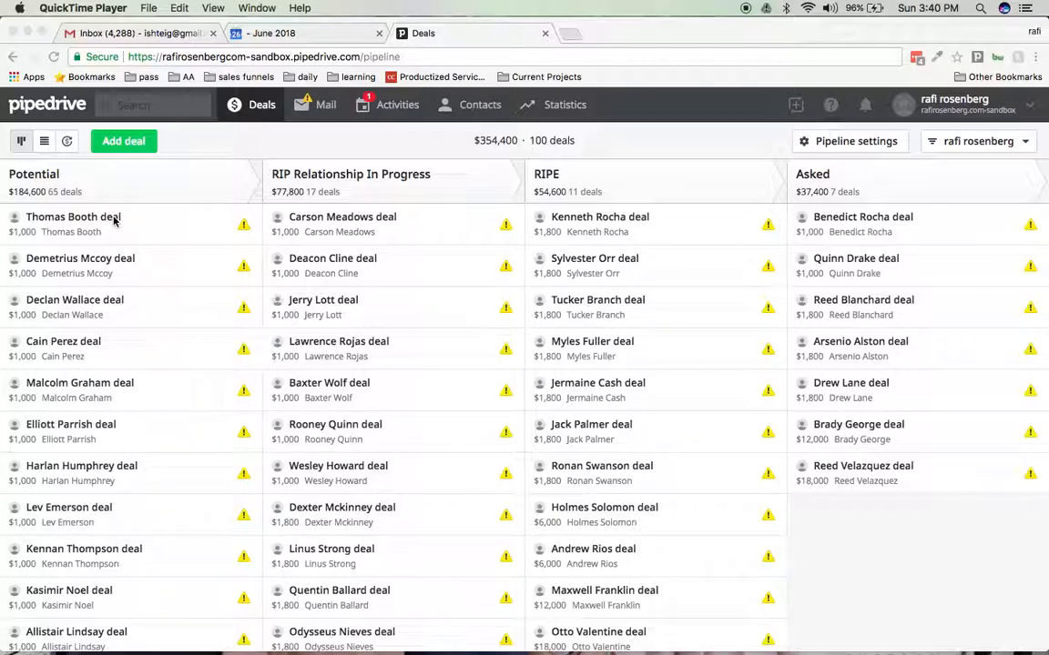
pyautogui.scroll(-1, 125, 318)
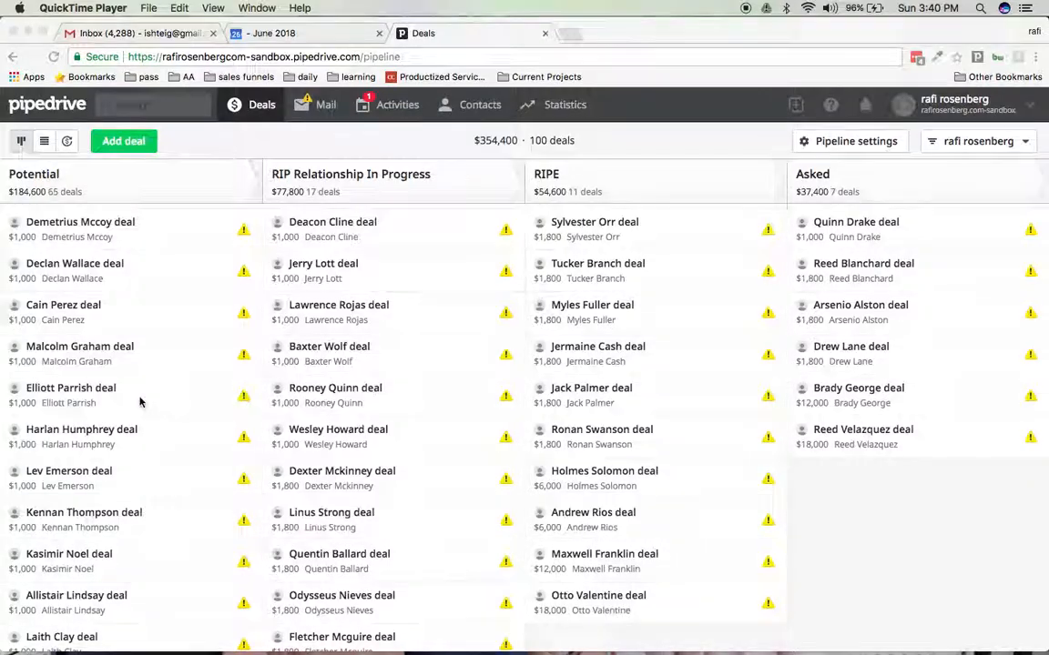
pyautogui.scroll(1, 140, 402)
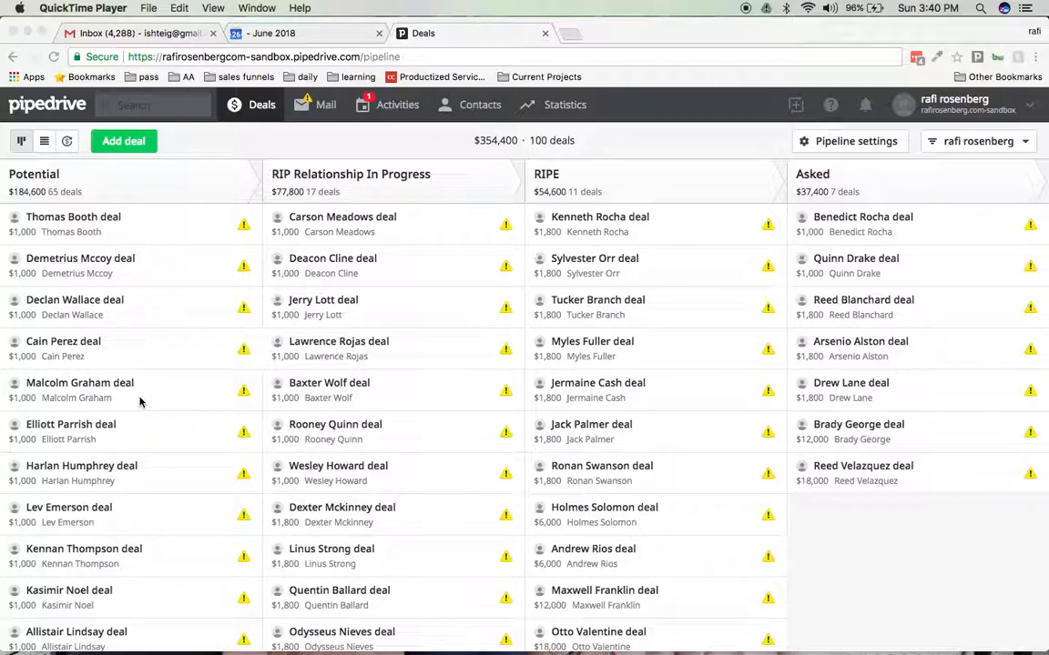
# - Move the first Potential deal to RIP Relationship In Progress and start scheduling a call activity for it dated 09/19/2018
pyautogui.click(86, 223)
pyautogui.moveTo(86, 224); pyautogui.dragTo(358, 292)
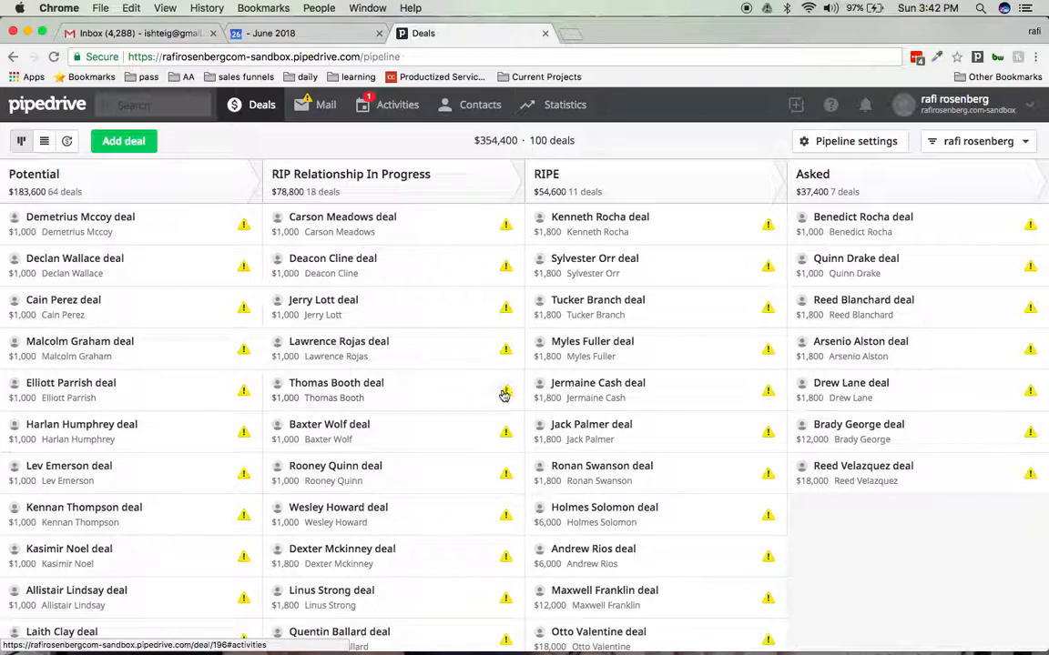
pyautogui.moveTo(507, 393)
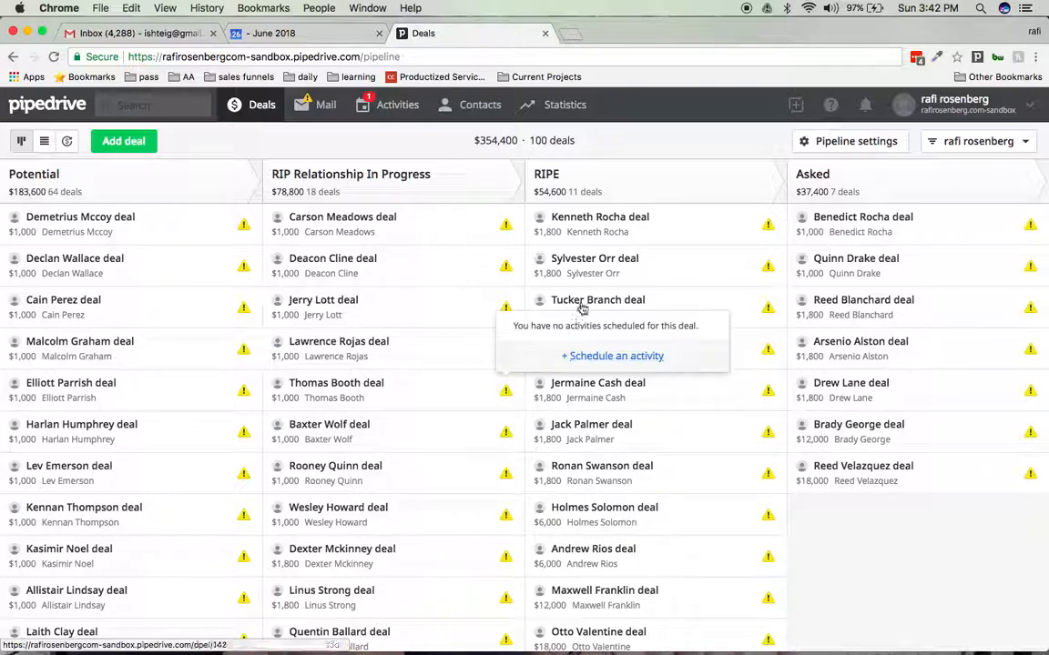
pyautogui.click(616, 356)
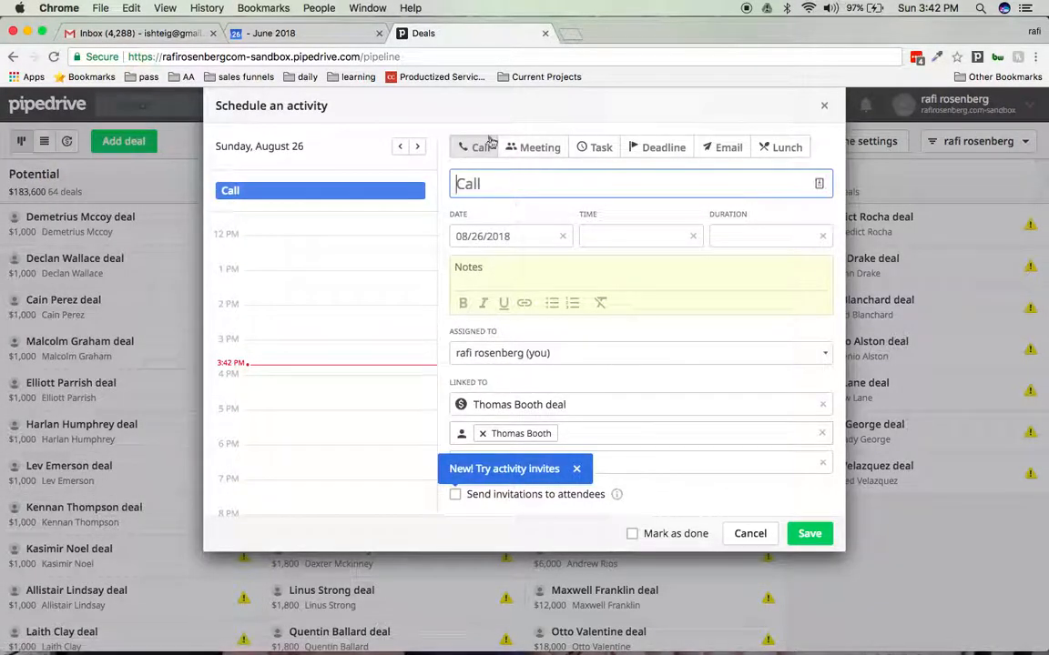
pyautogui.click(532, 238)
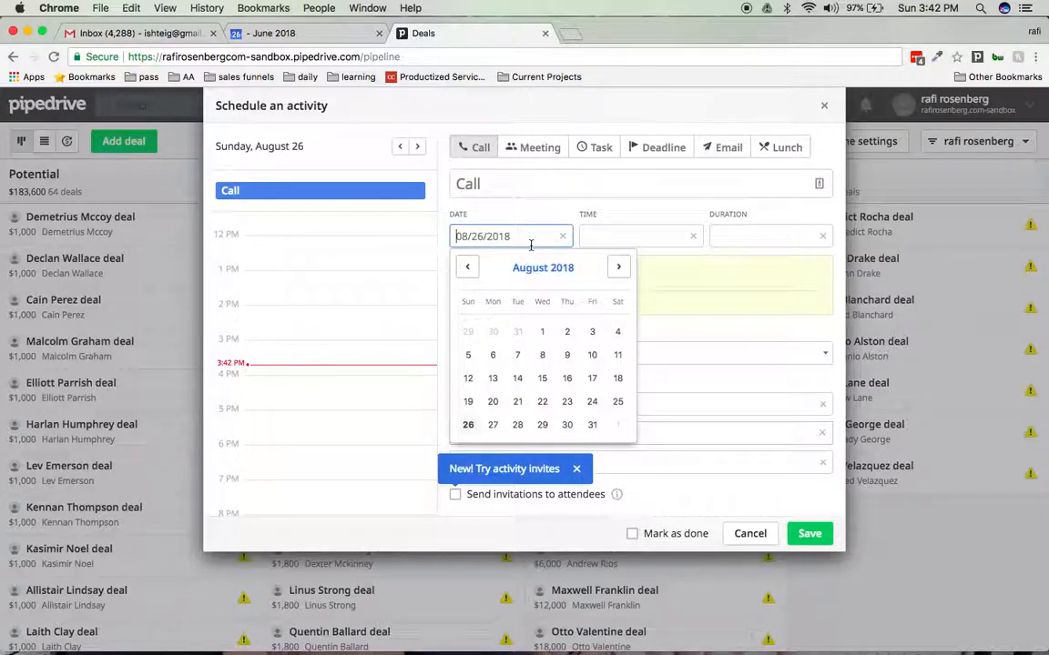
pyautogui.click(618, 270)
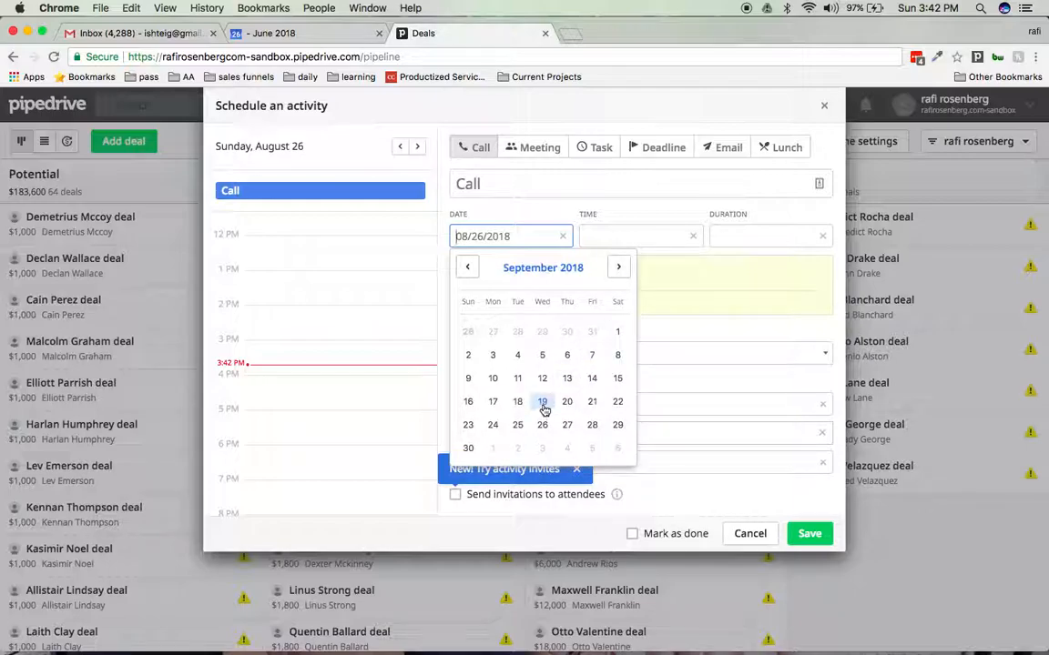
pyautogui.click(542, 402)
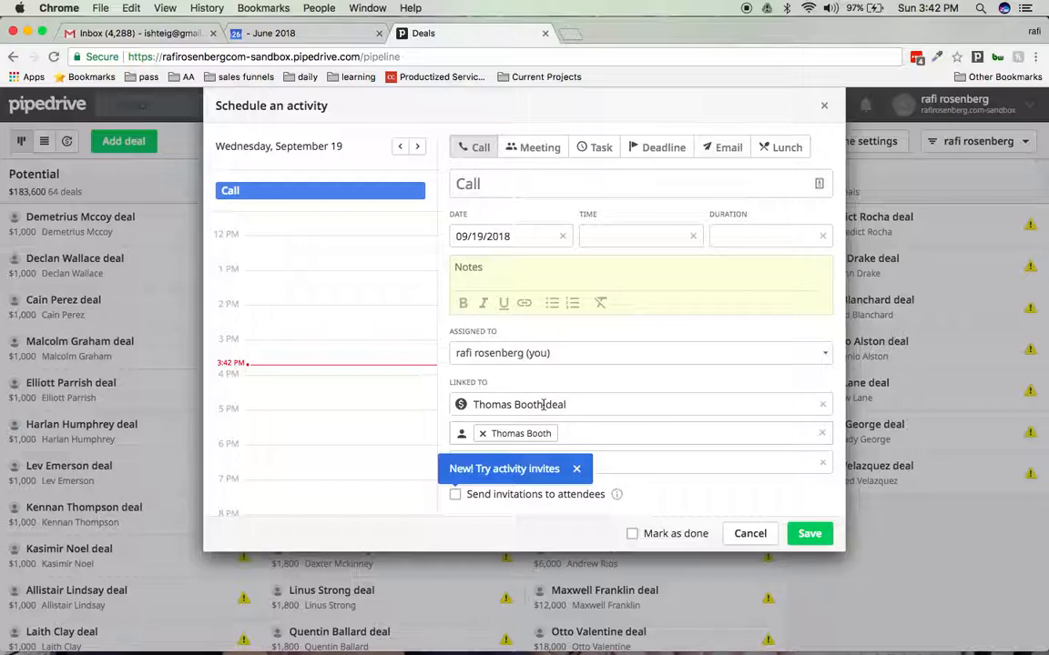
# - Add the note "he asked me to find out about his counsin yahrtzeit" to the call activity and save it
pyautogui.click(618, 236)
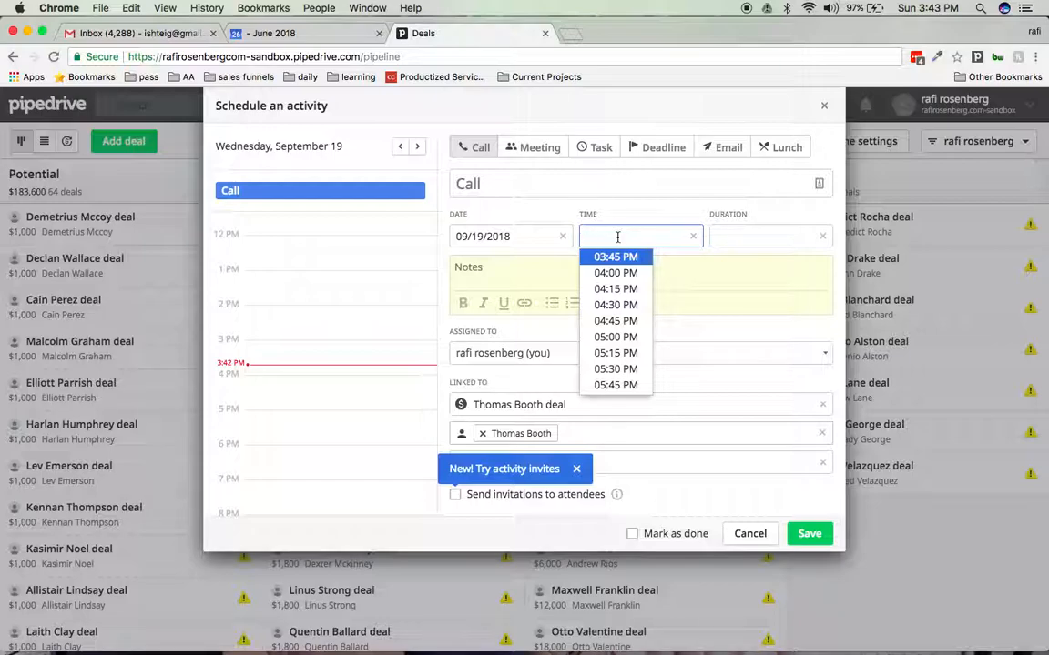
pyautogui.click(498, 276)
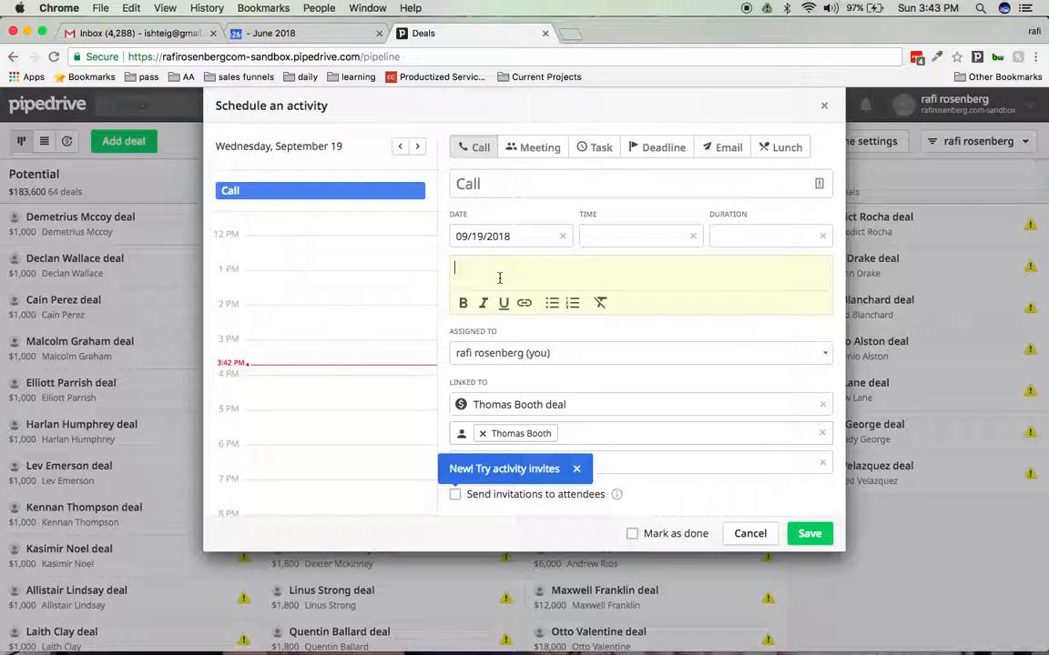
pyautogui.write('he asked me')
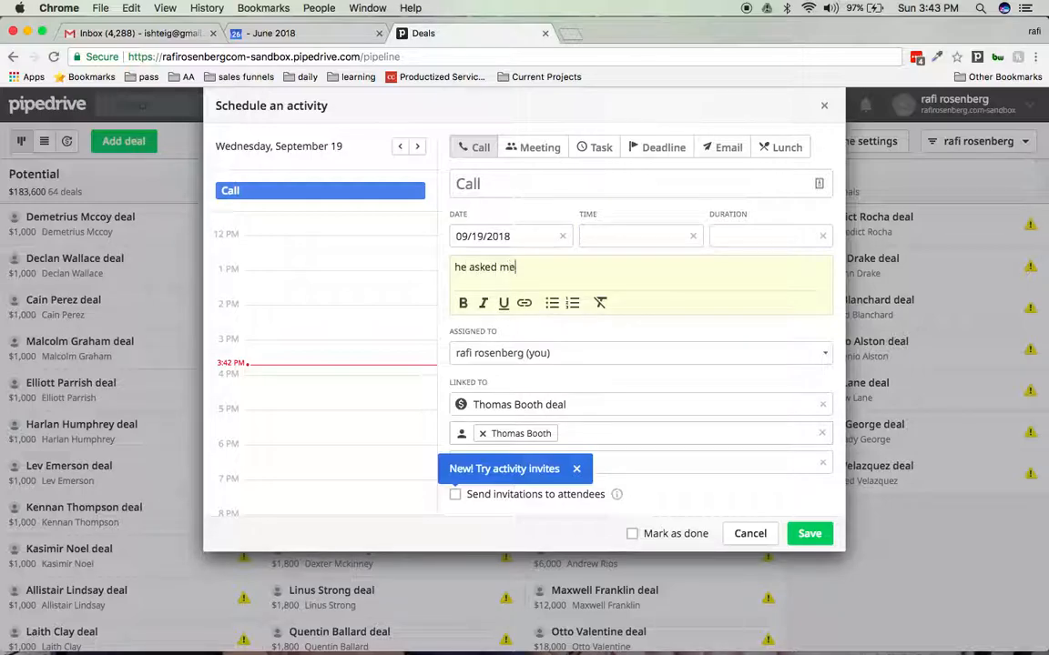
pyautogui.write(' to find out about h')
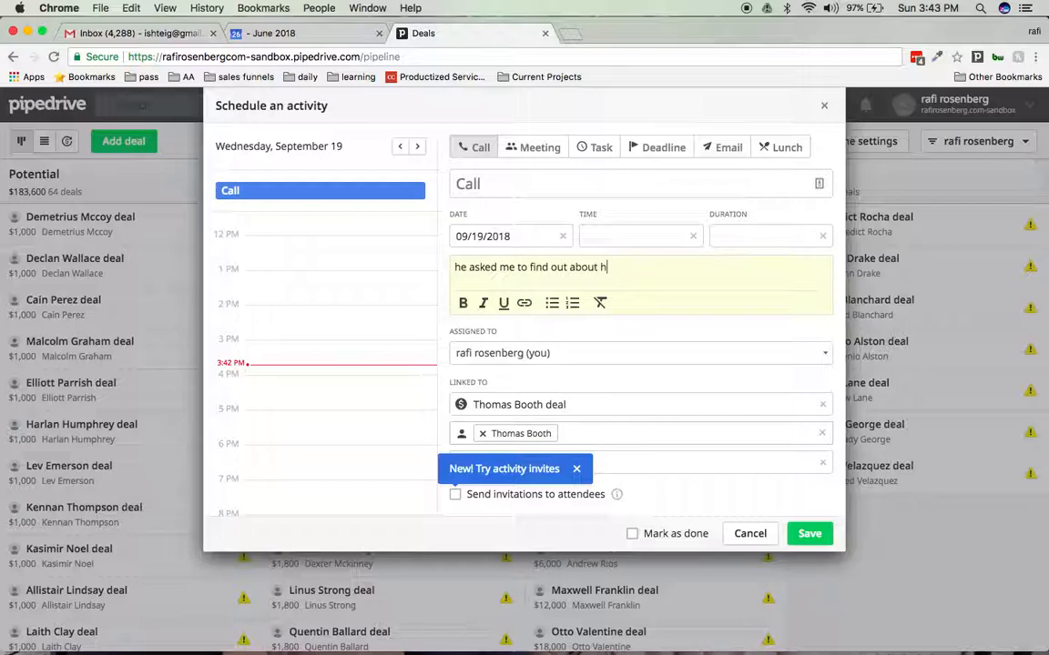
pyautogui.write('is counsin yahrtzeit')
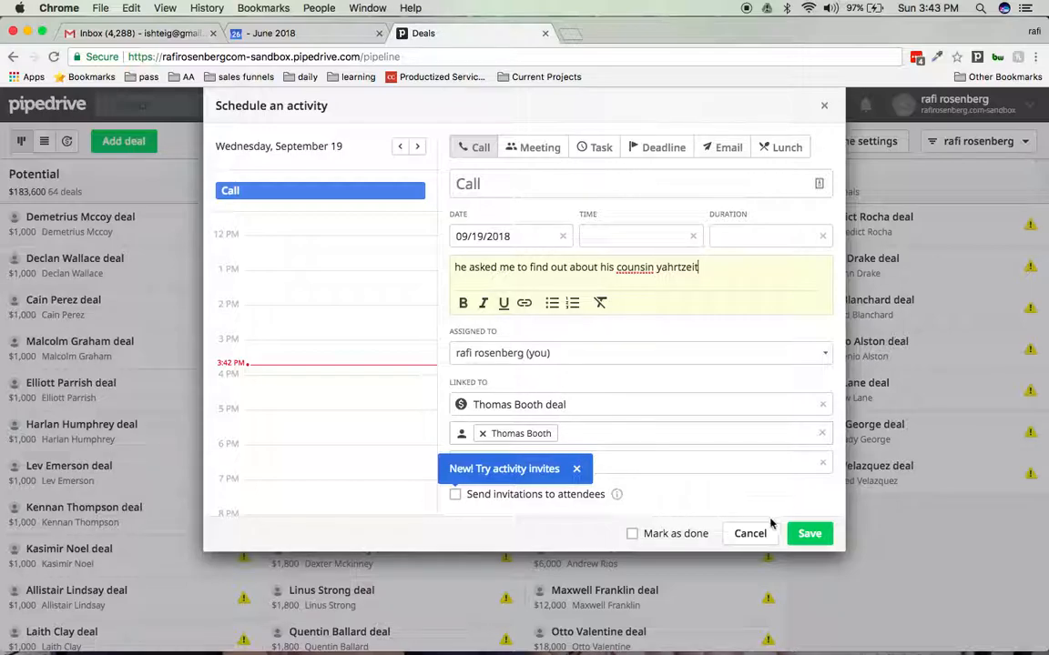
pyautogui.click(819, 537)
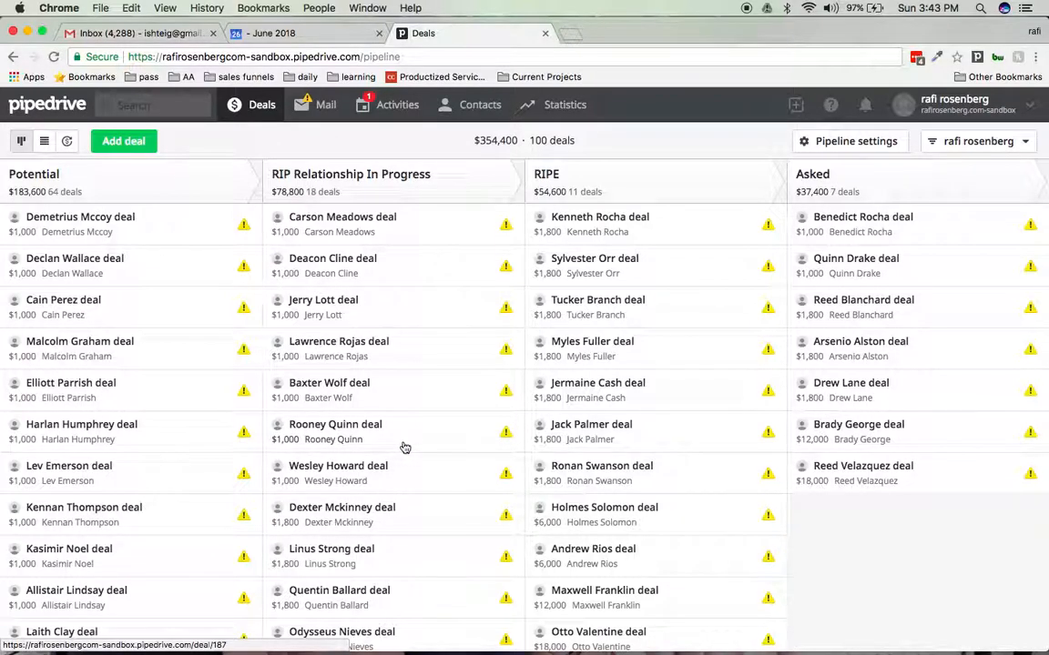
# - Reschedule the planned call of the last deal in RIP Relationship In Progress to 07/10/2018 and save it
pyautogui.scroll(-15, 405, 447)
pyautogui.scroll(2, 404, 446)
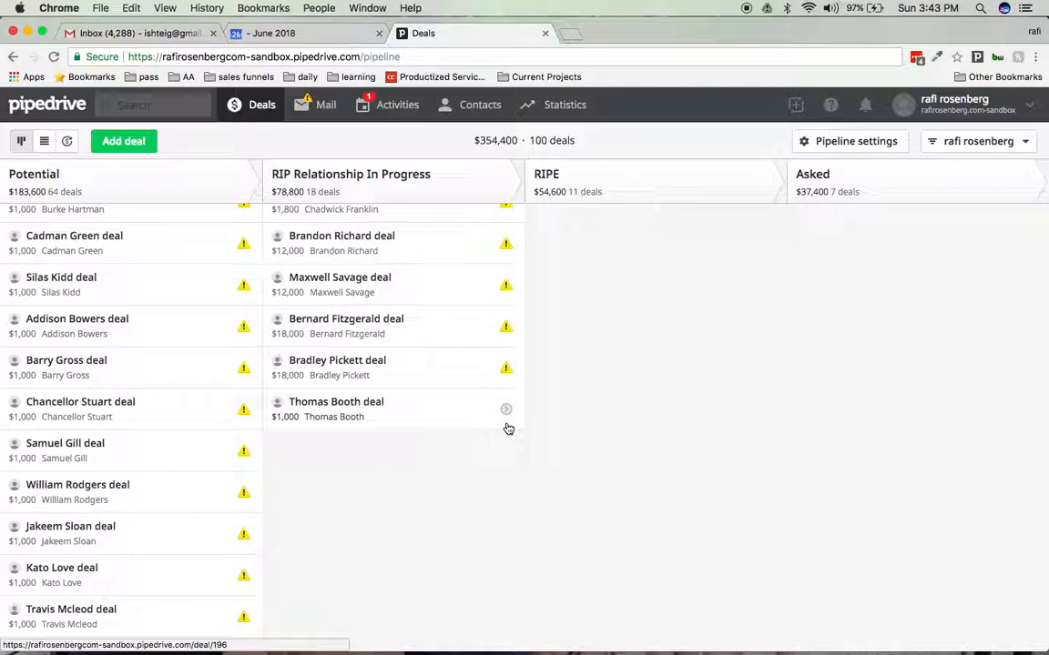
pyautogui.click(506, 409)
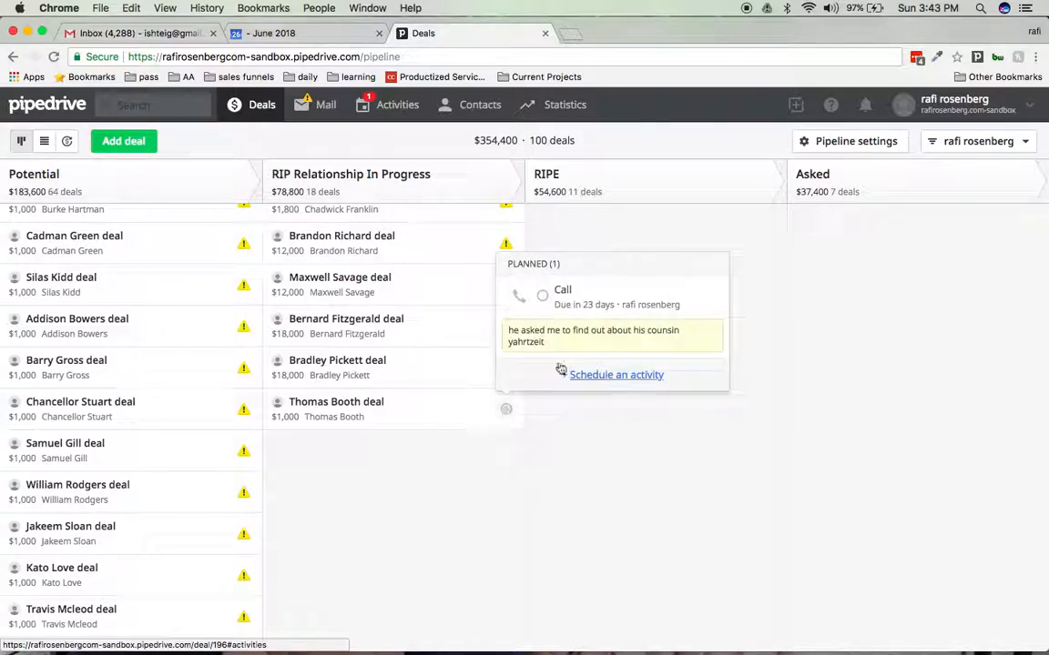
pyautogui.click(559, 290)
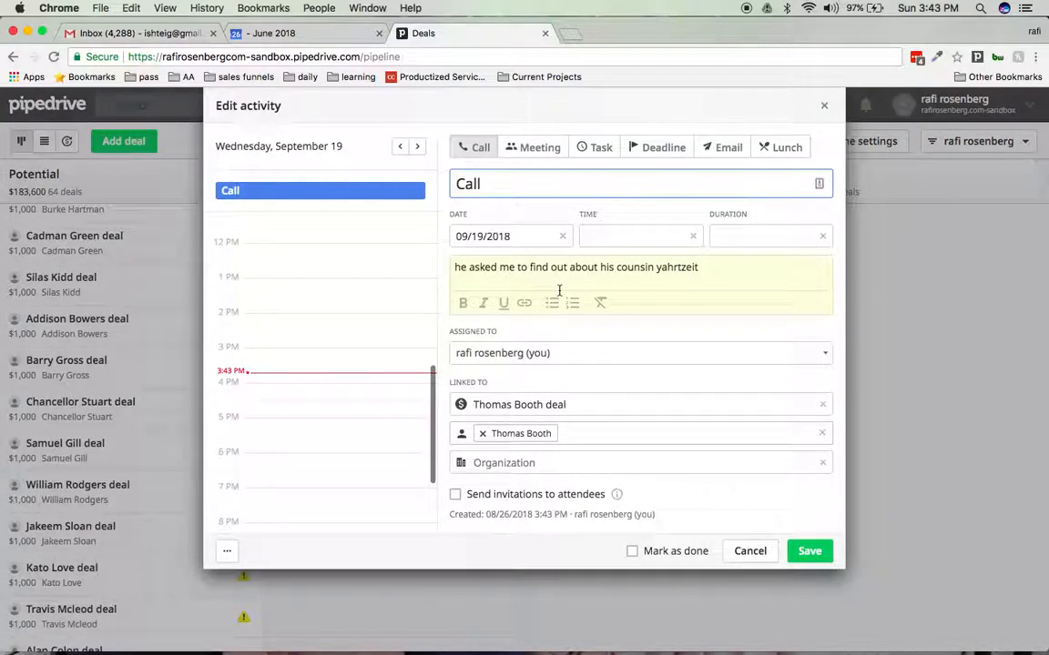
pyautogui.click(464, 235)
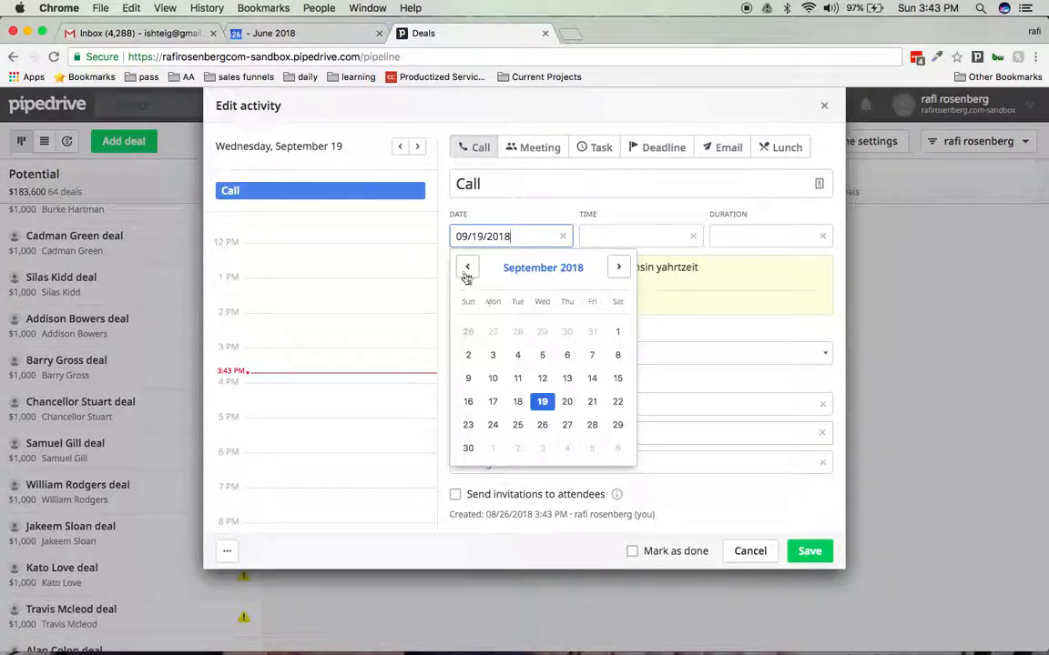
pyautogui.click(467, 269)
pyautogui.click(466, 268)
pyautogui.click(517, 355)
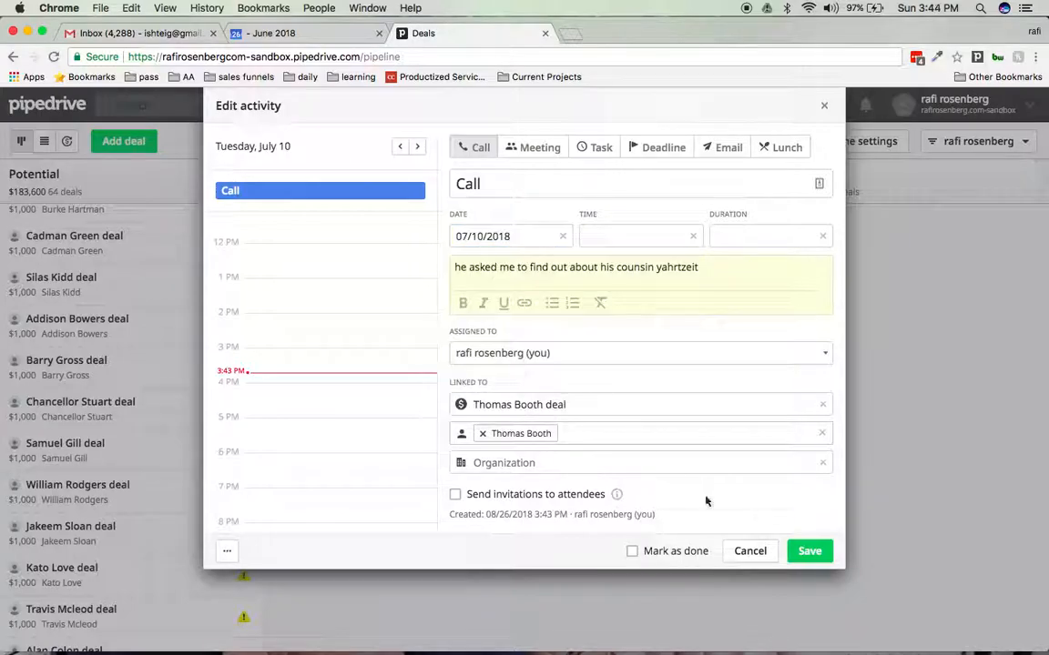
pyautogui.click(809, 552)
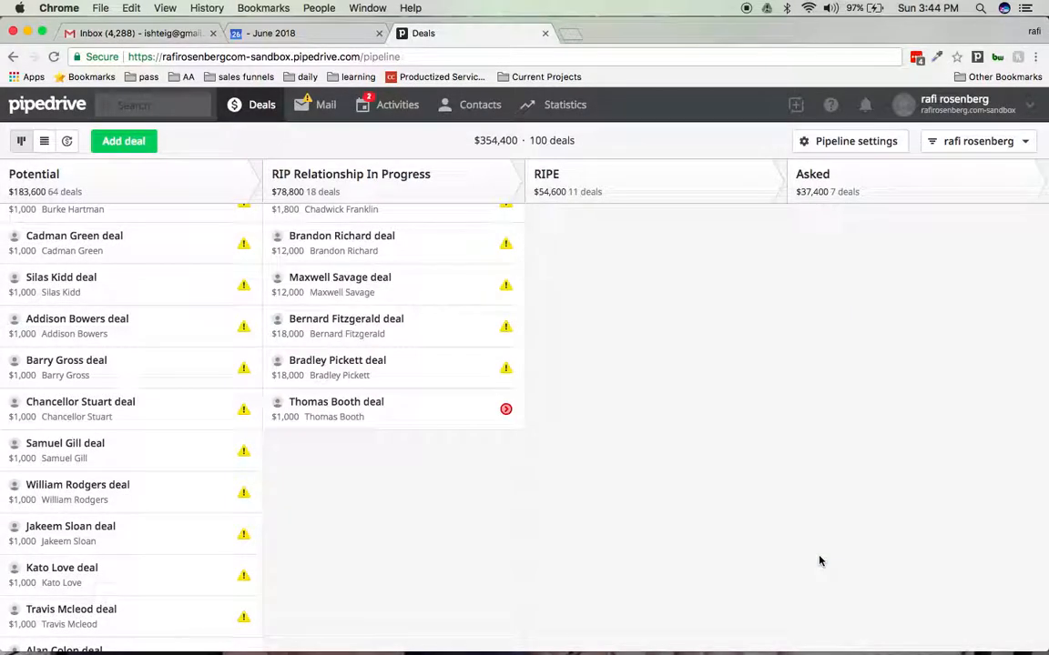
# - Change the date of the deal's overdue call activity to 08/26/2018 and save it
pyautogui.scroll(1, 625, 416)
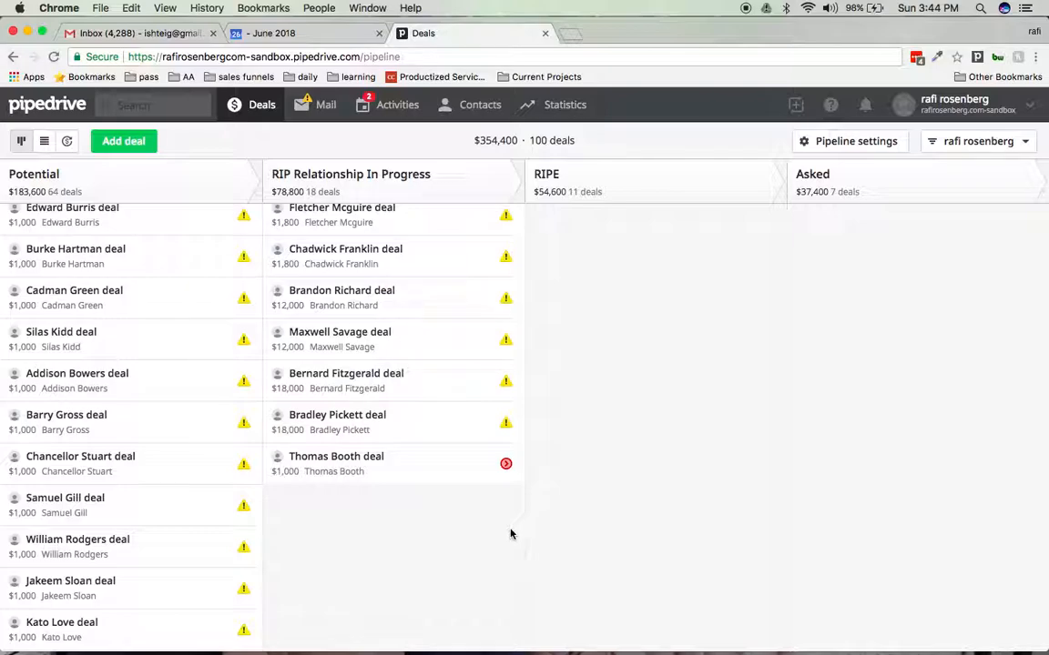
pyautogui.click(505, 463)
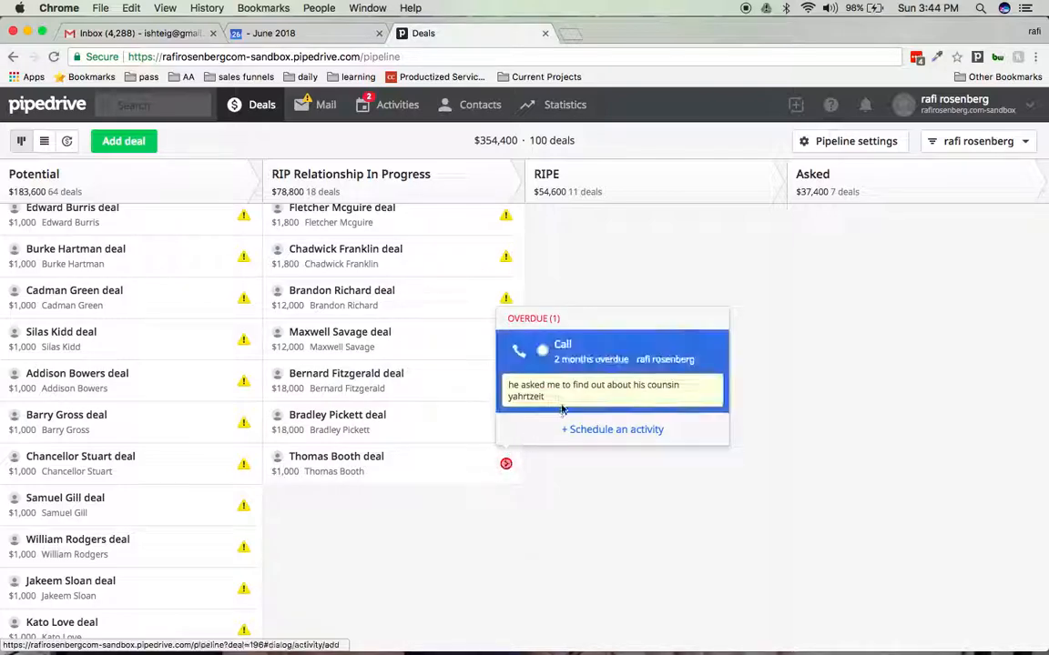
pyautogui.click(559, 408)
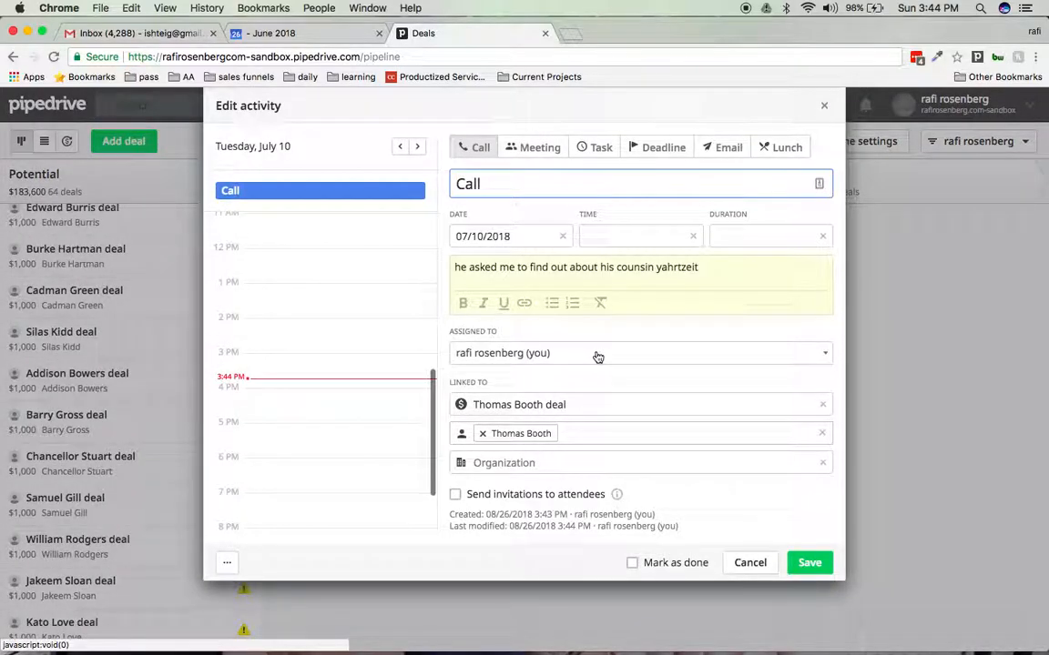
pyautogui.click(527, 235)
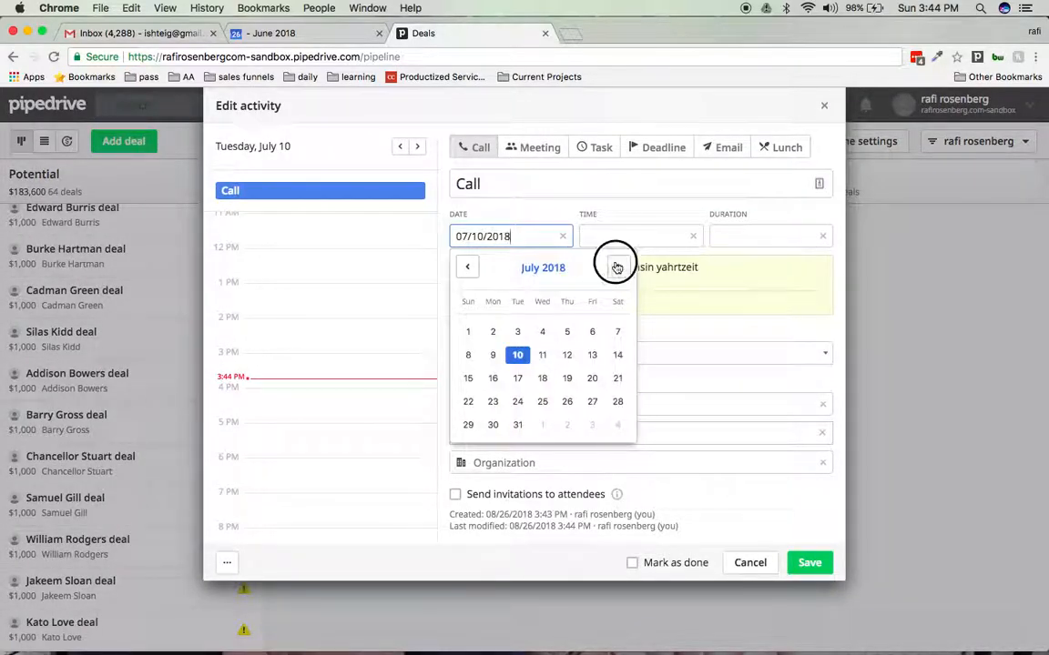
pyautogui.click(617, 268)
pyautogui.click(617, 268)
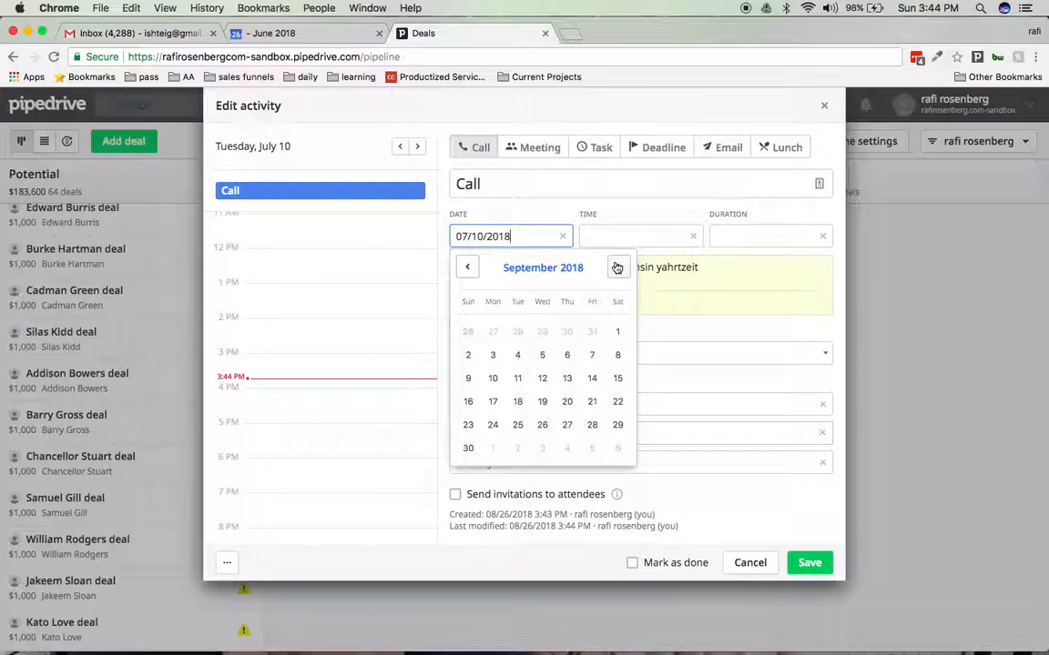
pyautogui.click(467, 266)
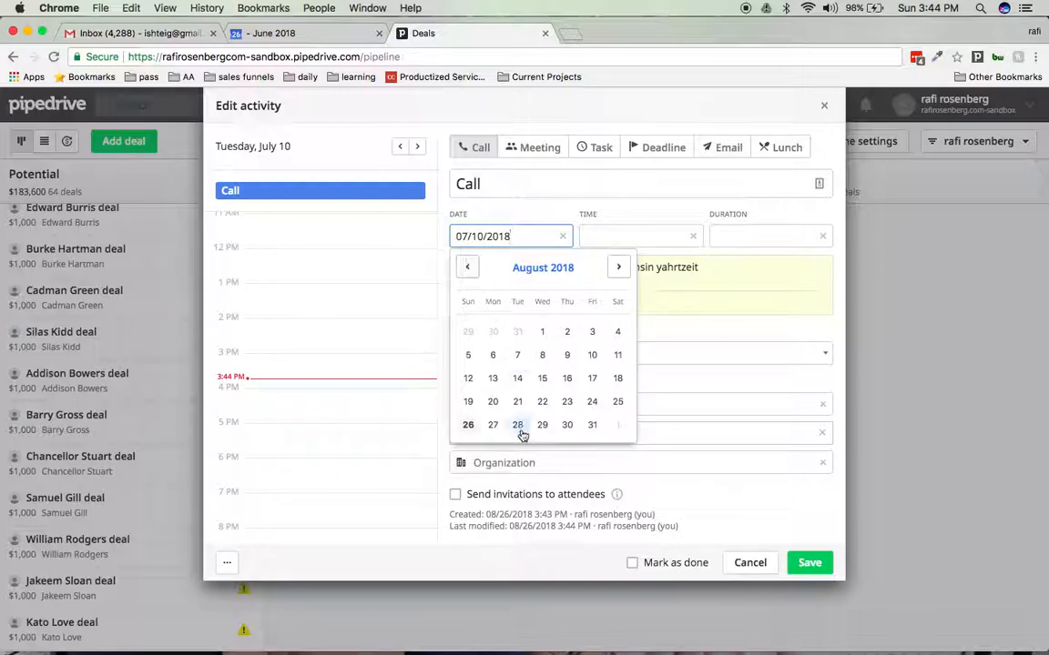
pyautogui.click(468, 424)
pyautogui.click(809, 562)
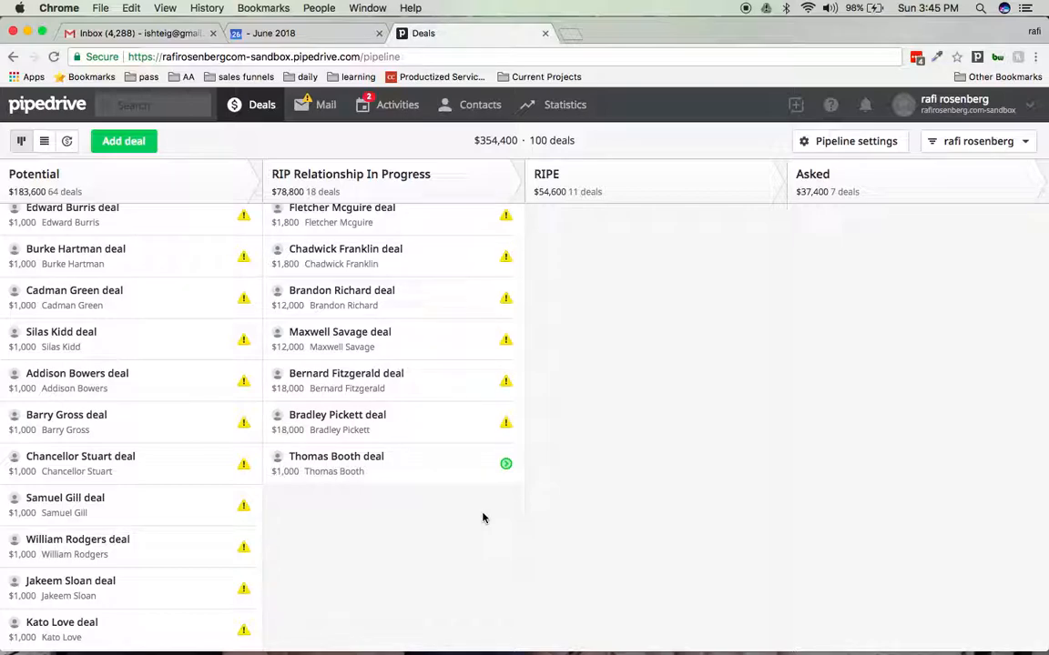
# - Open the planned call of the last deal in RIP Relationship In Progress for editing
pyautogui.moveTo(506, 466)
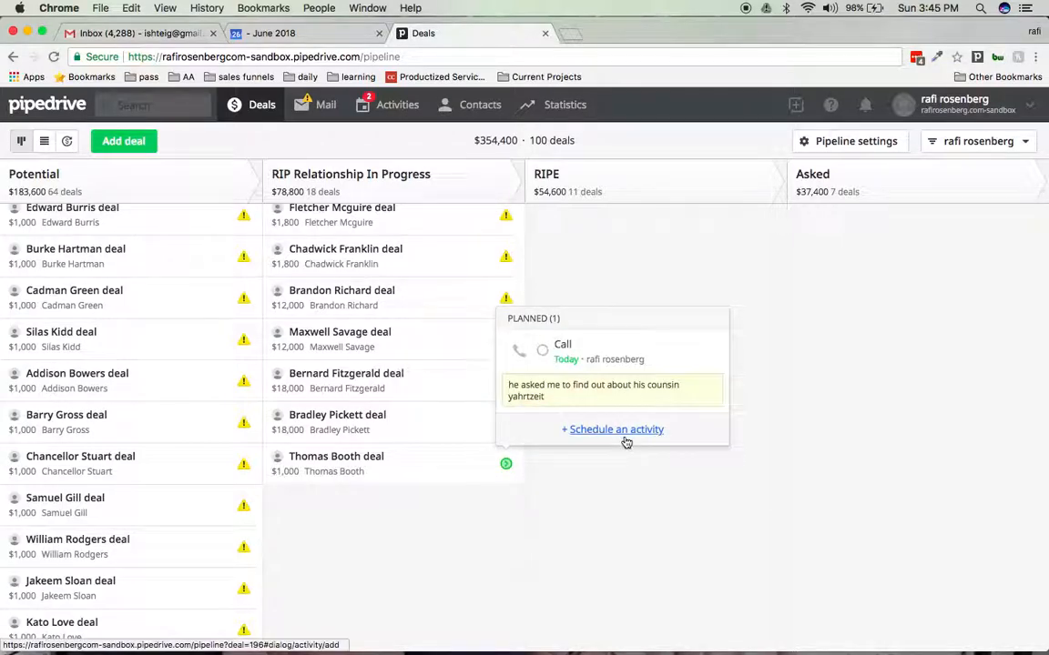
pyautogui.click(585, 351)
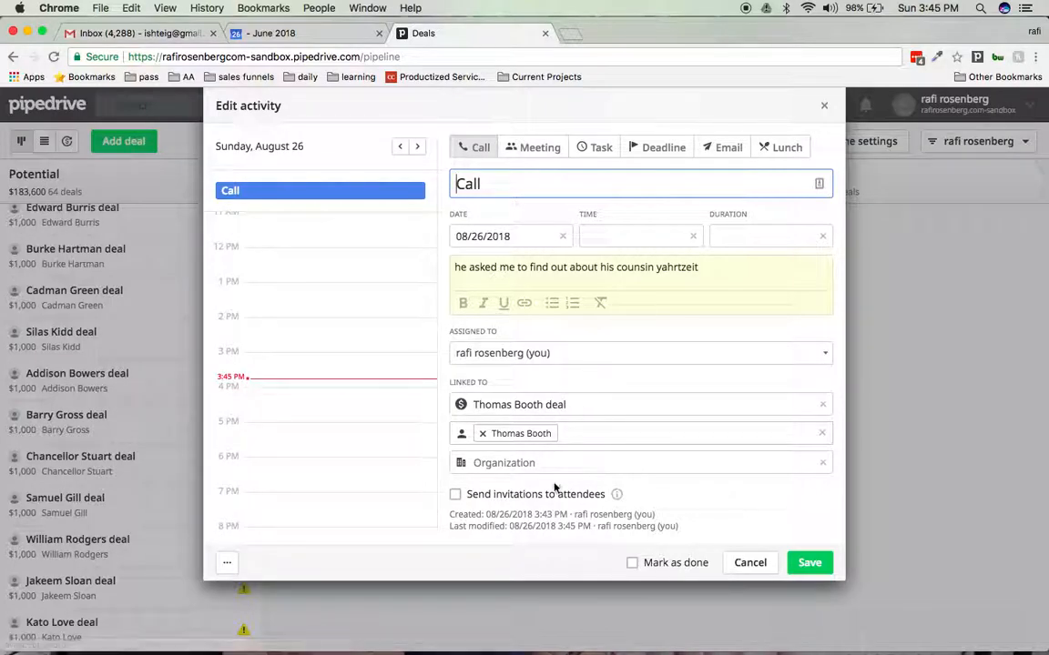
pyautogui.click(699, 271)
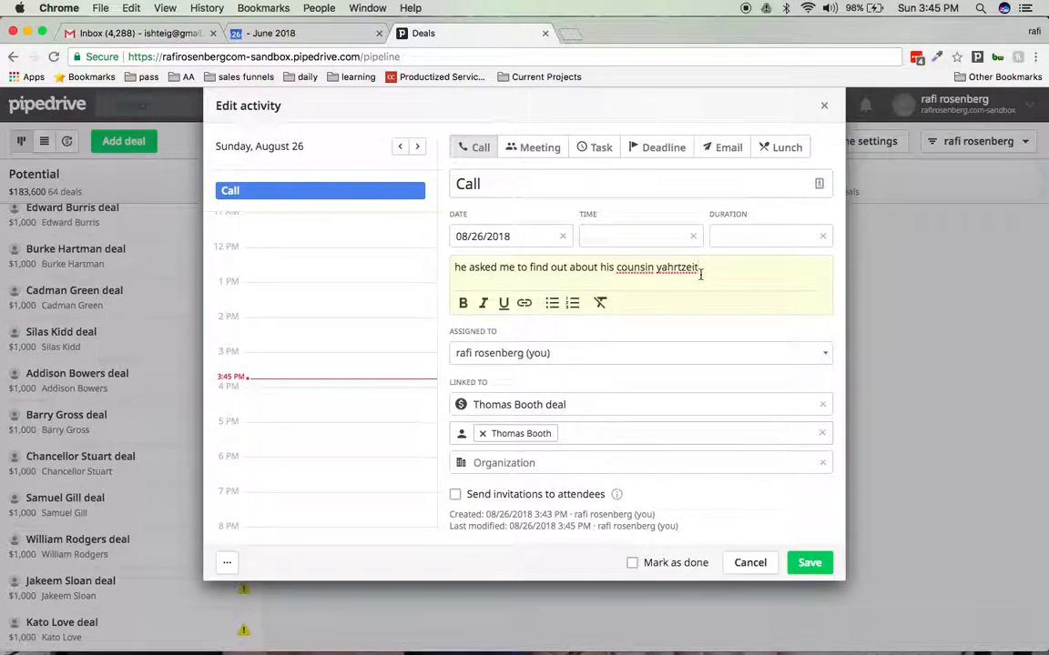
pyautogui.press('Return')
pyautogui.write('welfknsd,cknasl')
pyautogui.press('BackSpace')
pyautogui.press('BackSpace')
pyautogui.press('BackSpace')
pyautogui.press('BackSpace')
pyautogui.press('BackSpace')
pyautogui.press('BackSpace')
pyautogui.press('BackSpace')
pyautogui.press('BackSpace')
pyautogui.press('BackSpace')
pyautogui.press('BackSpace')
pyautogui.press('BackSpace')
pyautogui.press('BackSpace')
pyautogui.press('BackSpace')
pyautogui.press('BackSpace')
pyautogui.press('BackSpace')
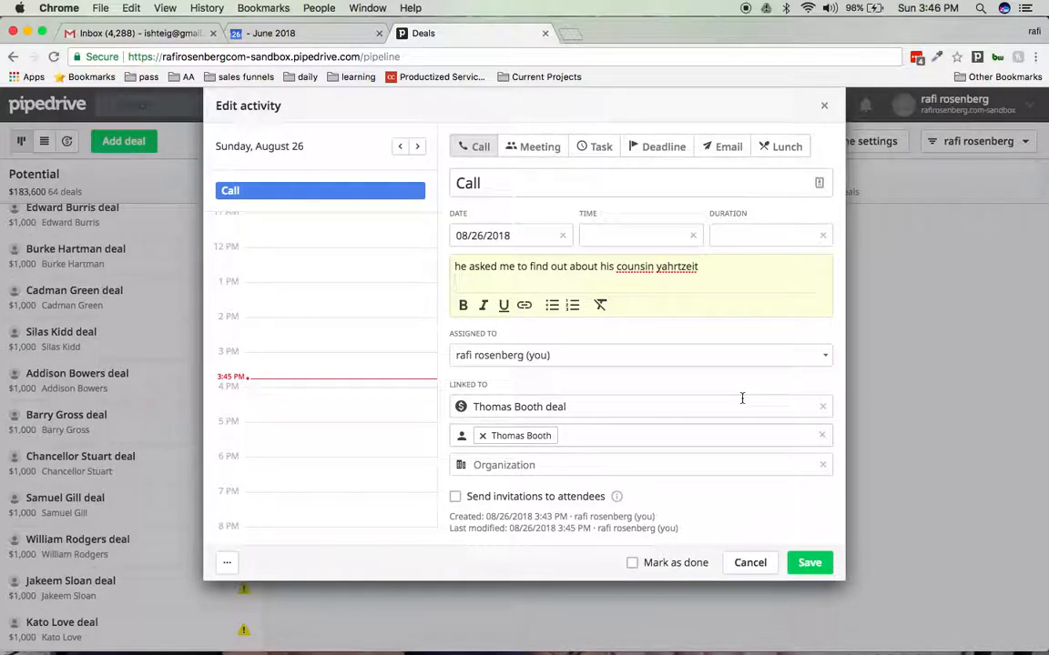
# - Mark the call activity as done and save it
pyautogui.click(632, 564)
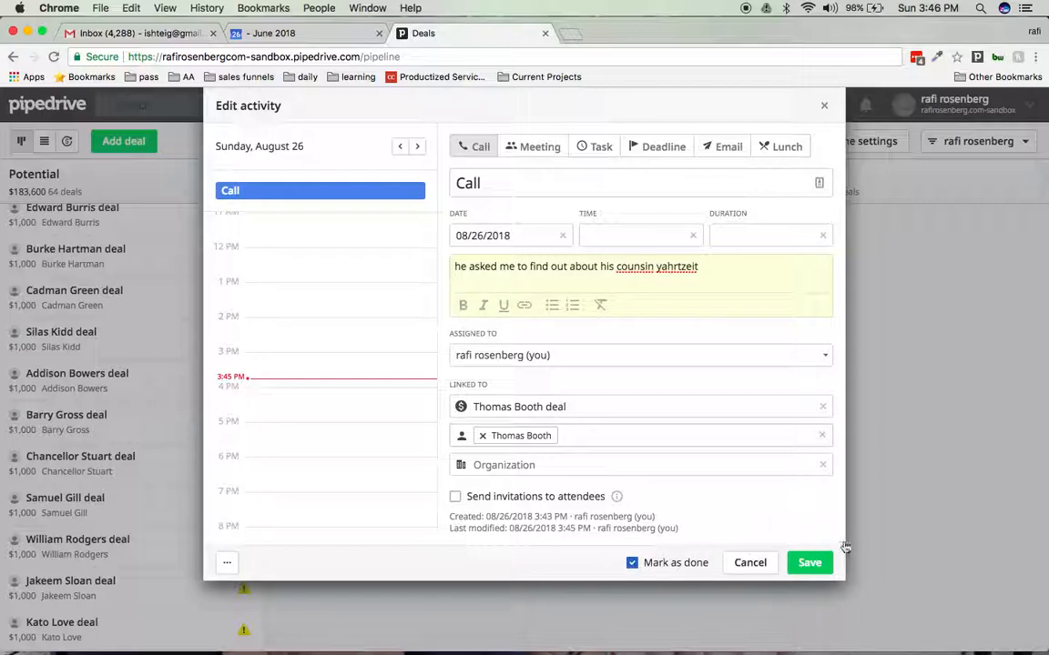
pyautogui.click(810, 564)
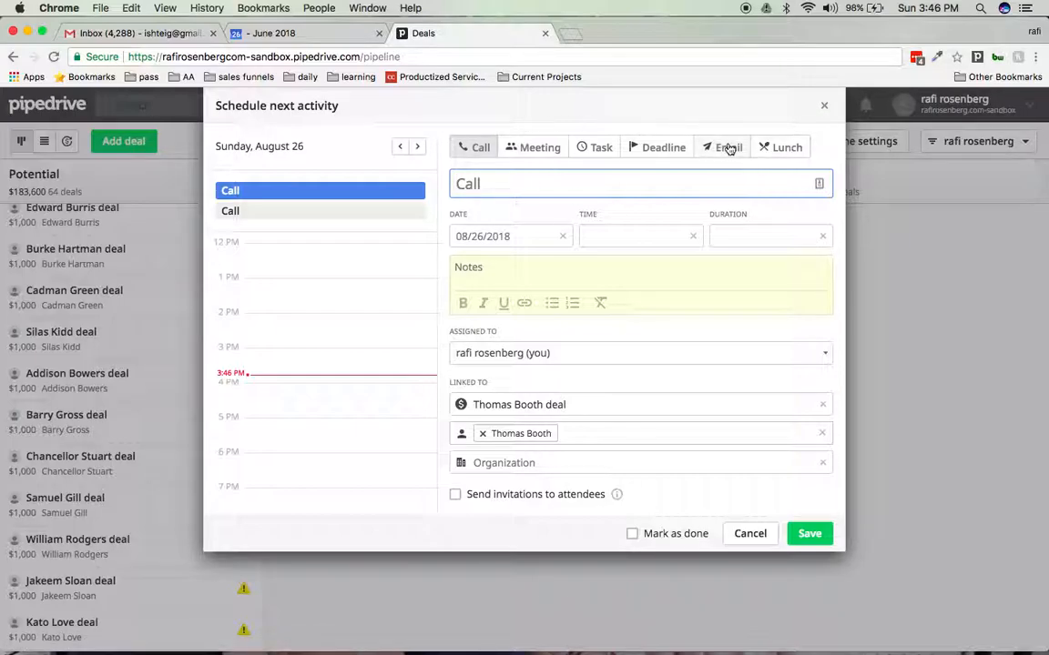
# - Schedule the deal's next activity as an Email on 08/30/2018 with the note "lkjhlkhkjhkjh" and save it
pyautogui.click(473, 269)
pyautogui.write('lkjhlkhkjhkjh')
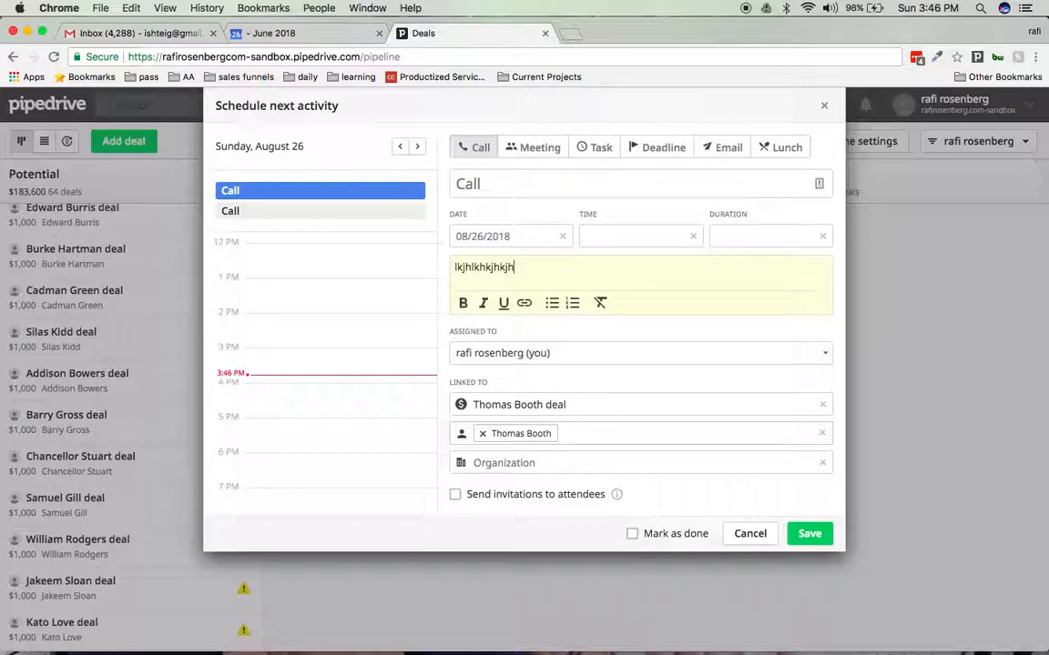
pyautogui.click(725, 147)
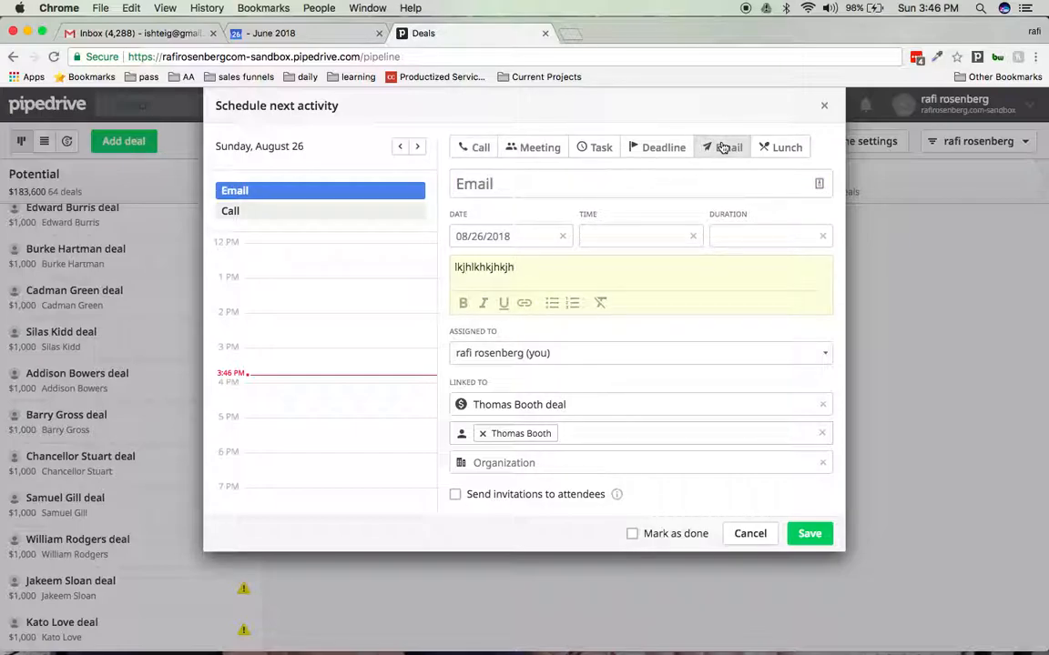
pyautogui.click(494, 236)
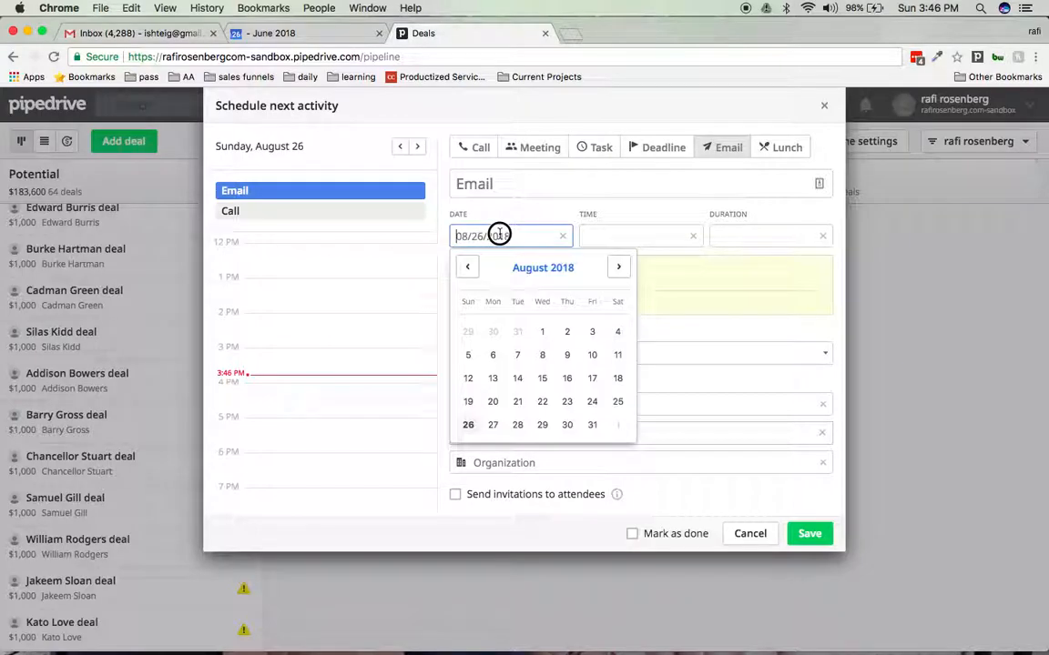
pyautogui.click(566, 426)
pyautogui.click(825, 536)
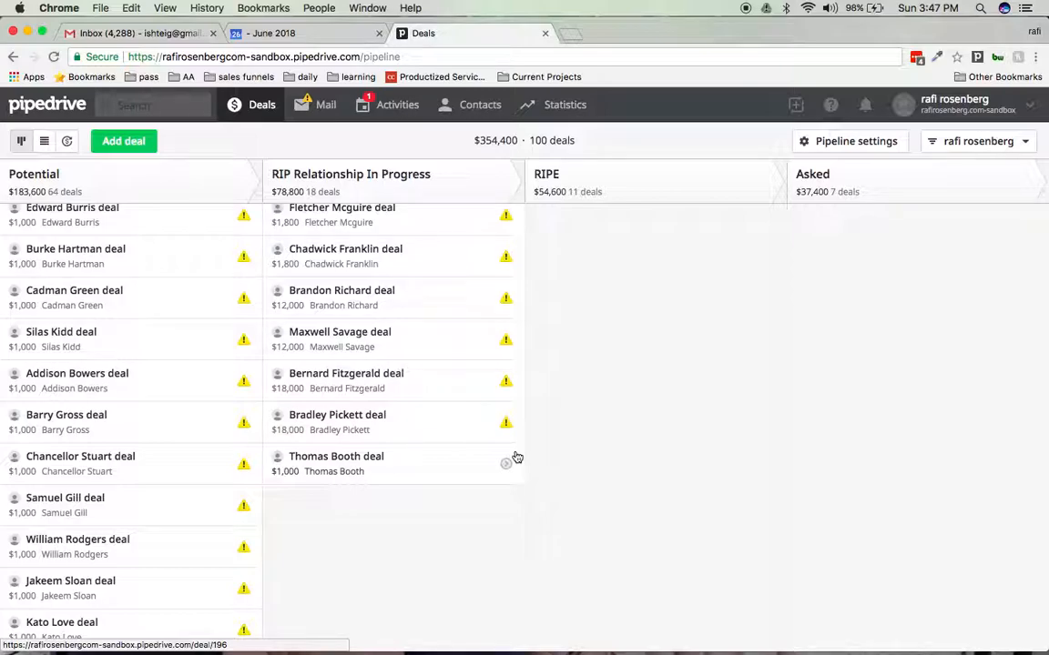
# - Look through the deals and their activity status across the Potential, RIP Relationship In Progress, RIPE and Asked stages
pyautogui.scroll(5, 514, 457)
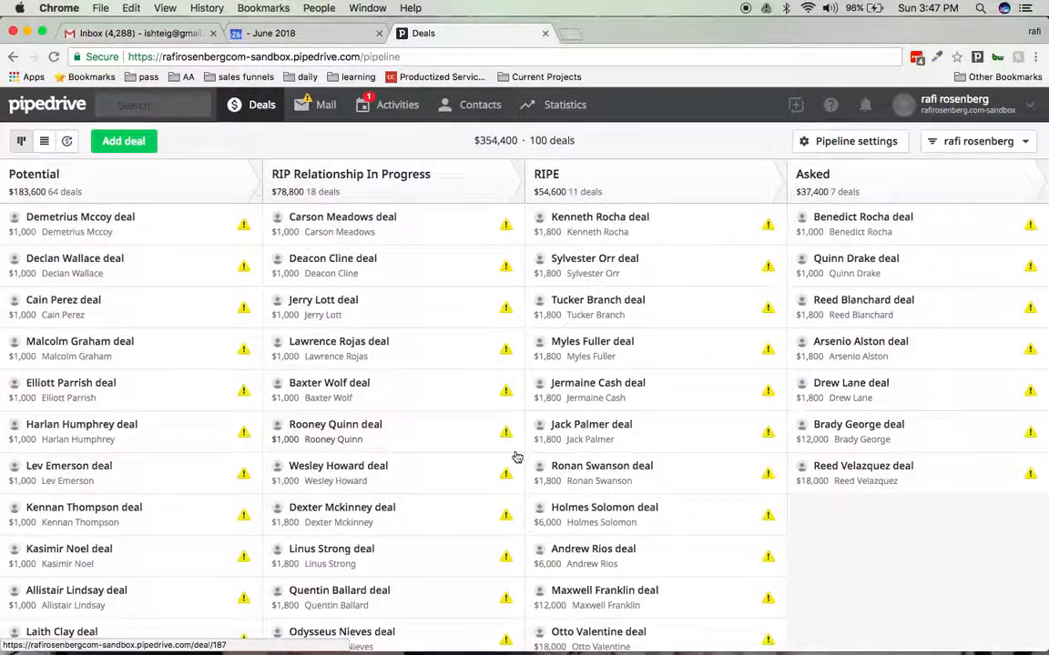
pyautogui.scroll(-2, 514, 457)
pyautogui.scroll(-5, 515, 456)
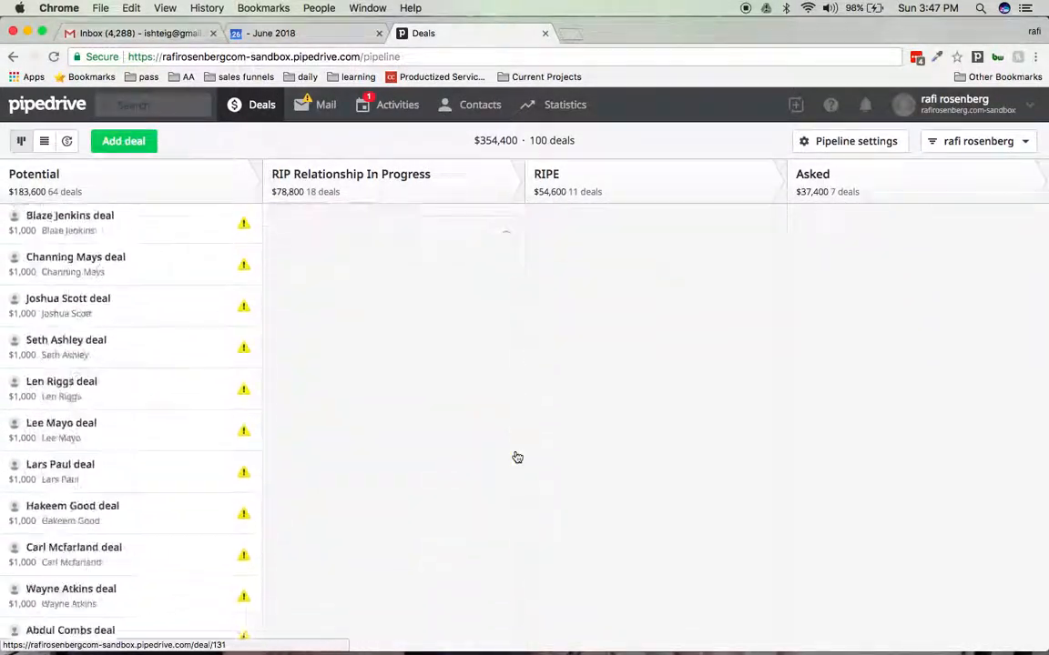
pyautogui.scroll(7, 516, 456)
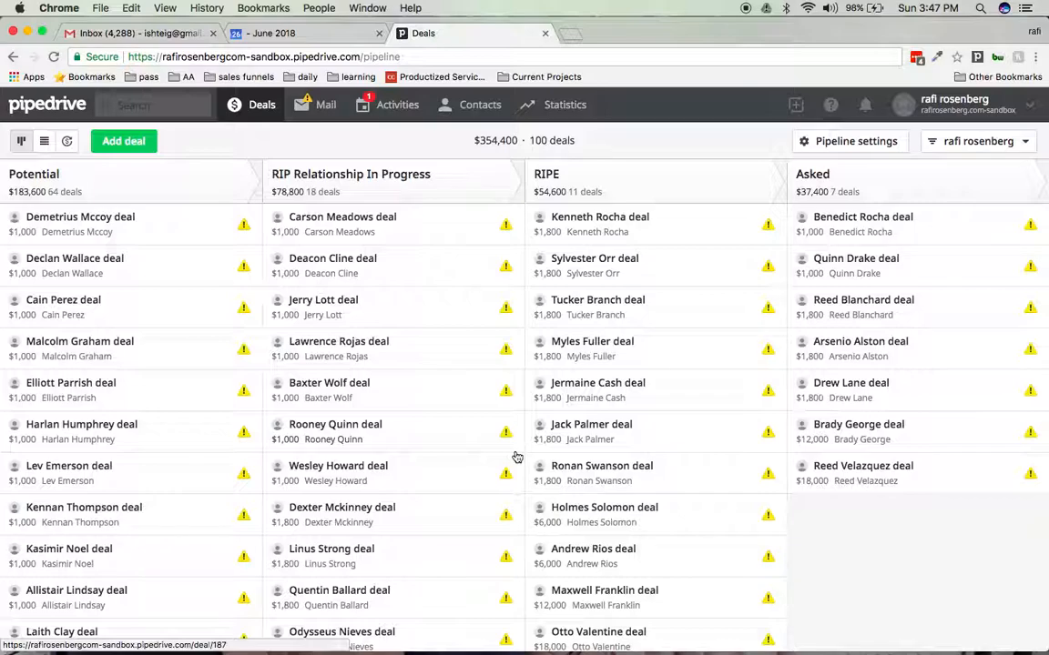
pyautogui.scroll(-7, 517, 457)
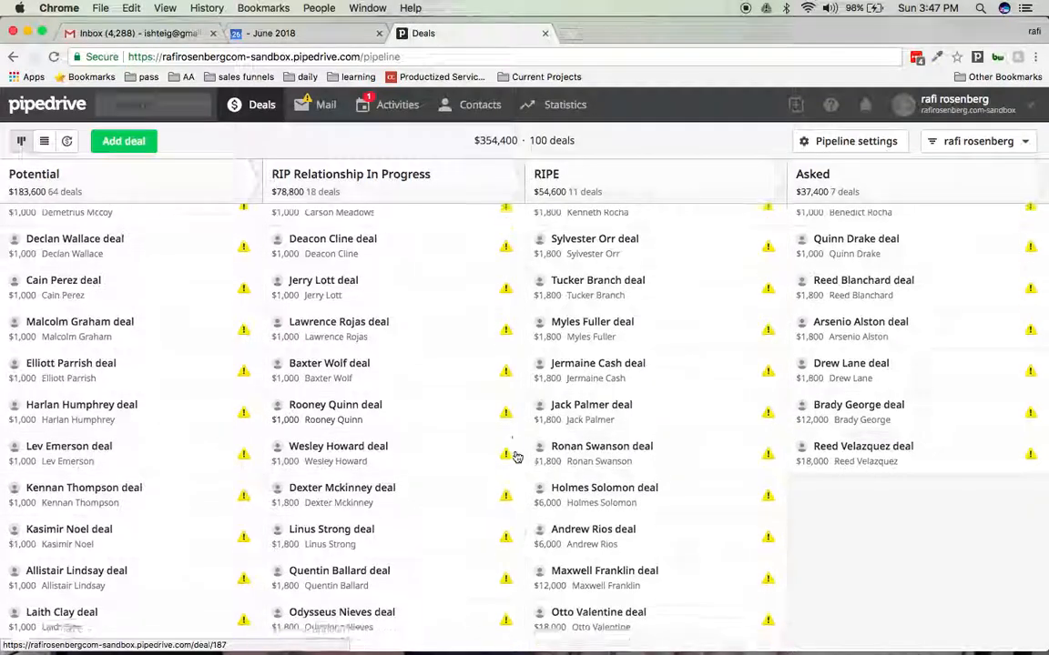
pyautogui.scroll(8, 516, 457)
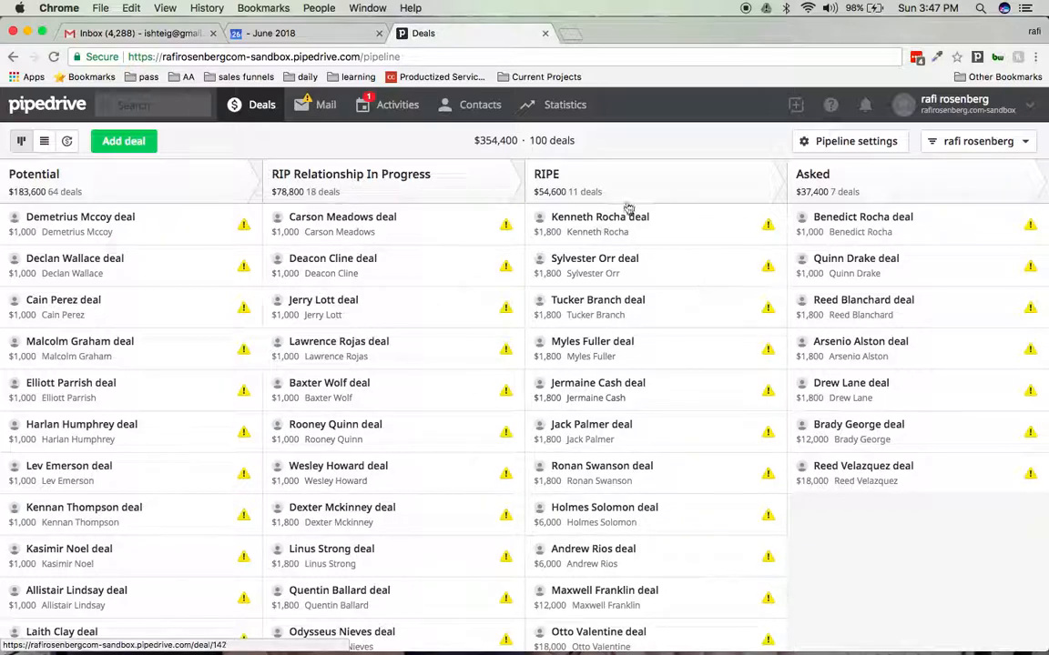
pyautogui.scroll(-3, 667, 455)
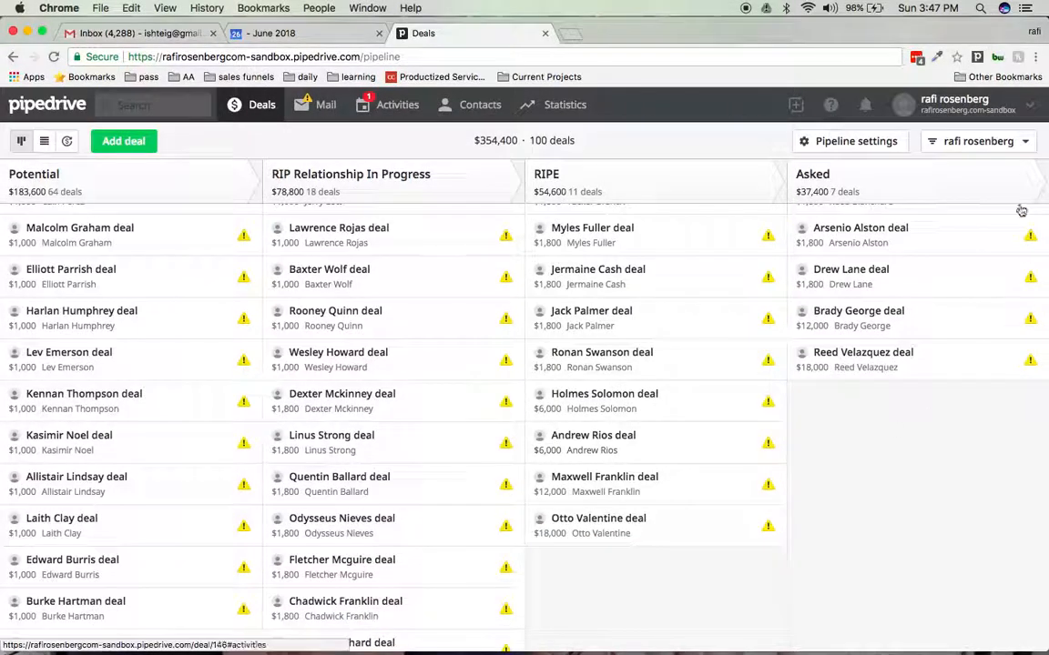
pyautogui.scroll(3, 920, 277)
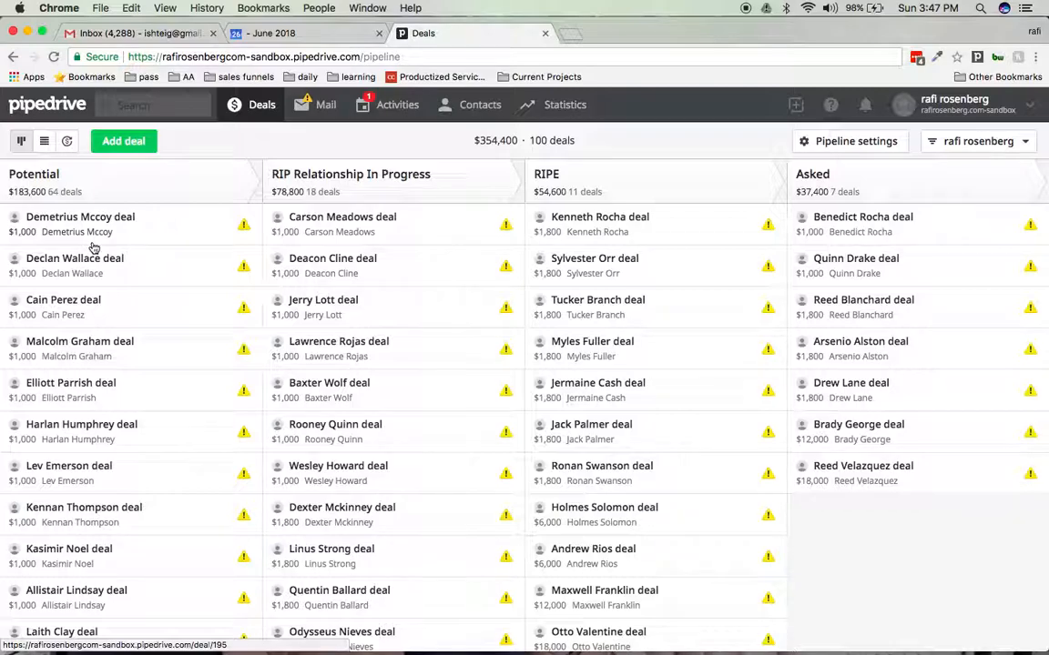
# - View the activities list filtered to Today, check the deals pipeline once more and return to the activities
pyautogui.click(398, 105)
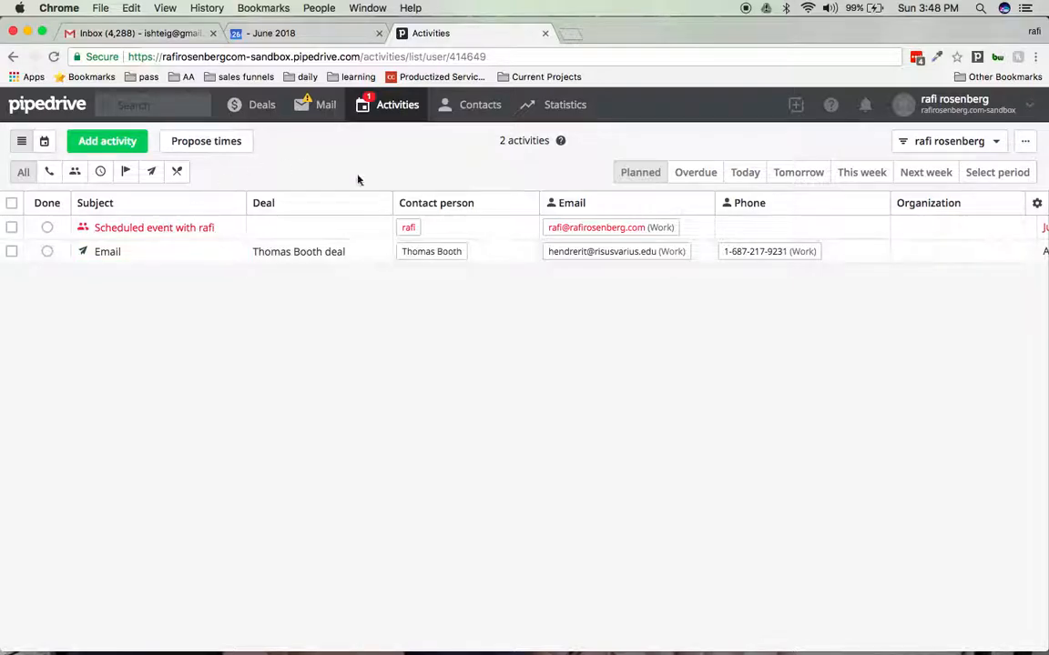
pyautogui.click(748, 176)
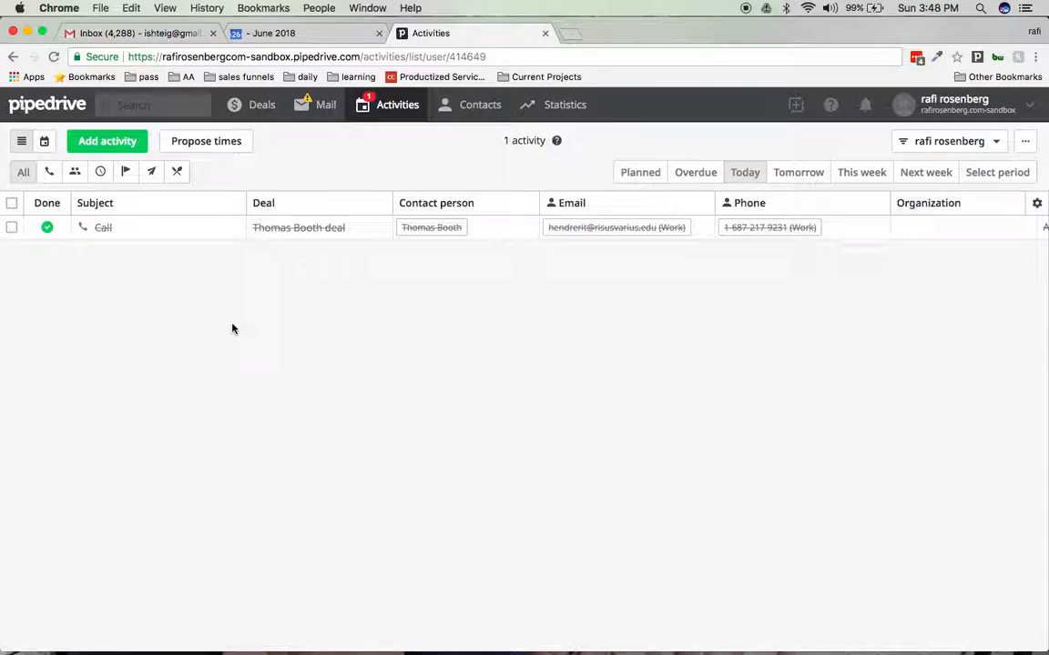
pyautogui.click(263, 115)
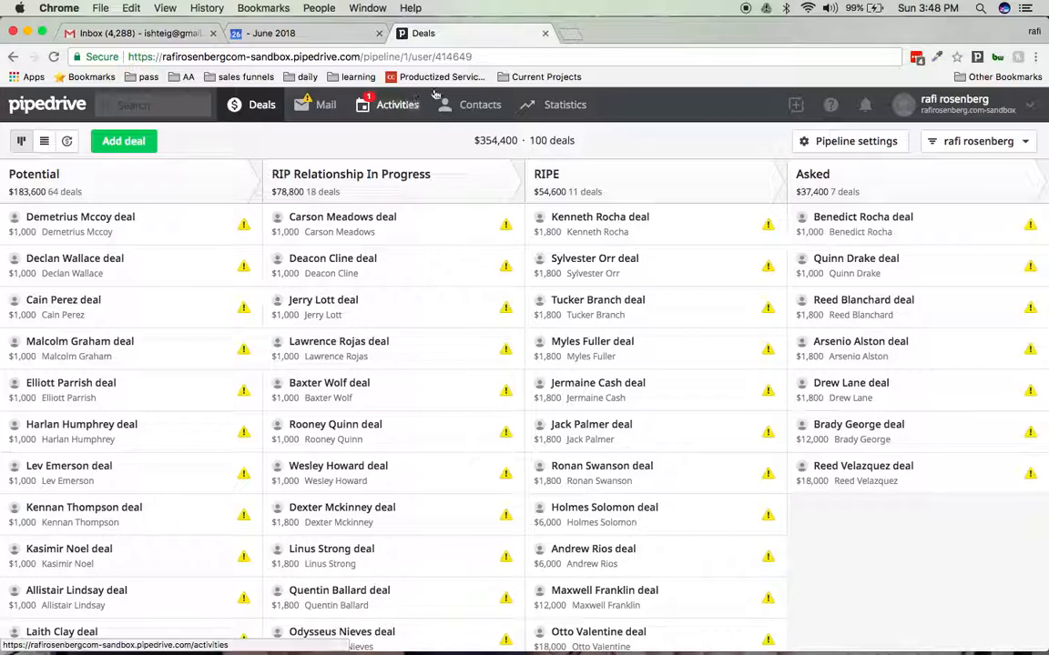
pyautogui.click(405, 107)
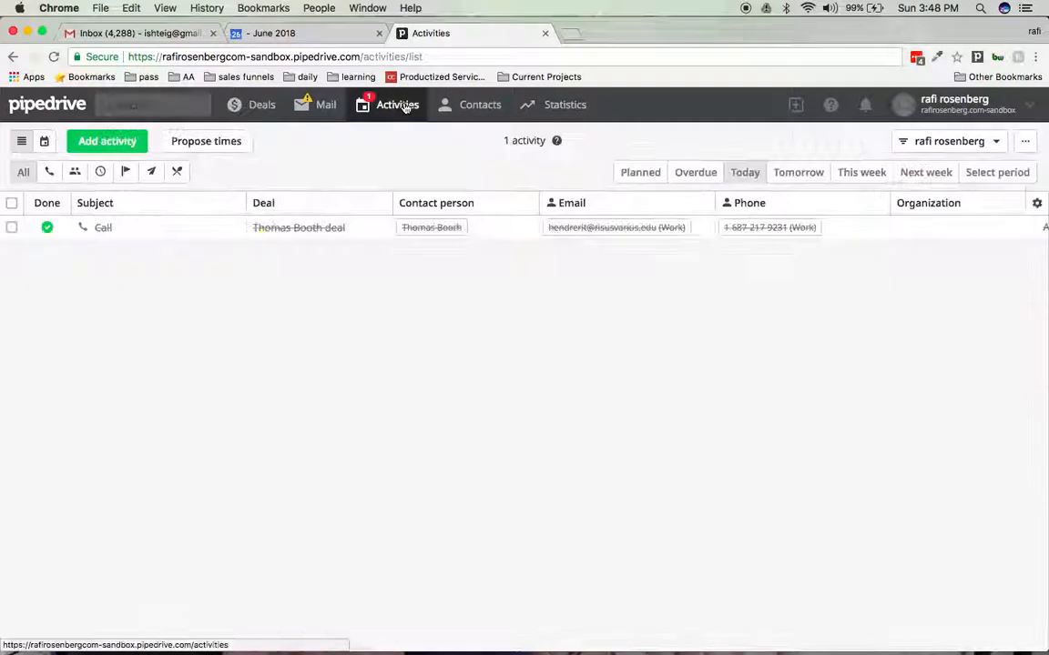